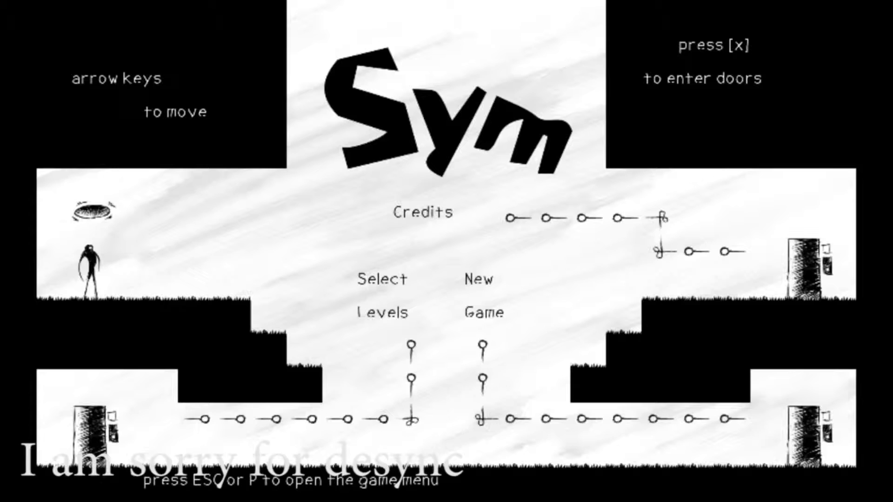
- Walk off the ledge, head left to the lower-left door and enter it with X
{"action": "key", "text": "Right"}
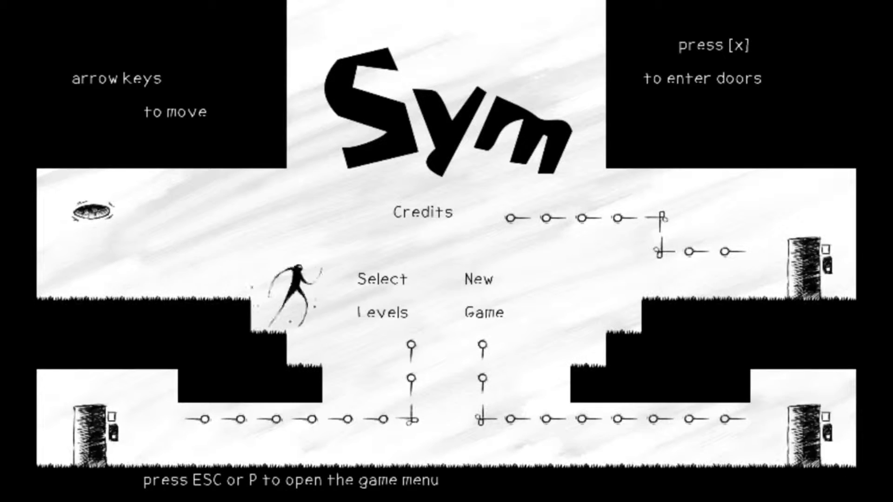
{"action": "key", "text": "Left"}
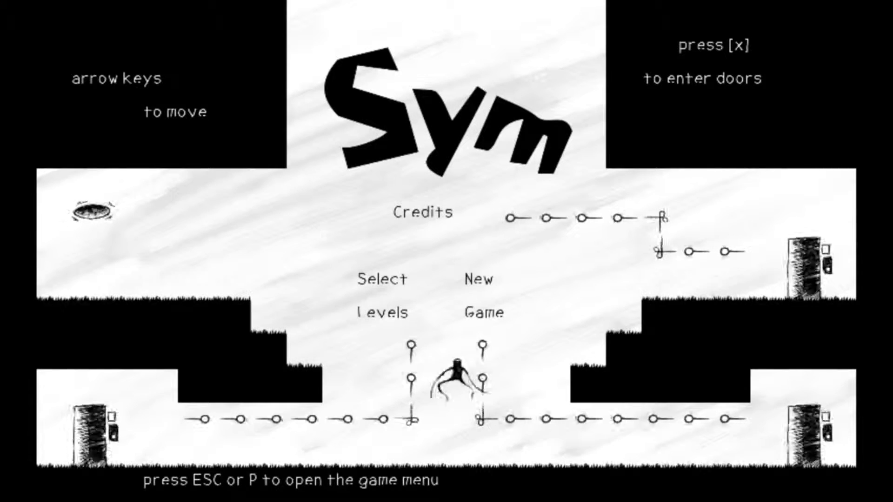
{"action": "key", "text": "Right"}
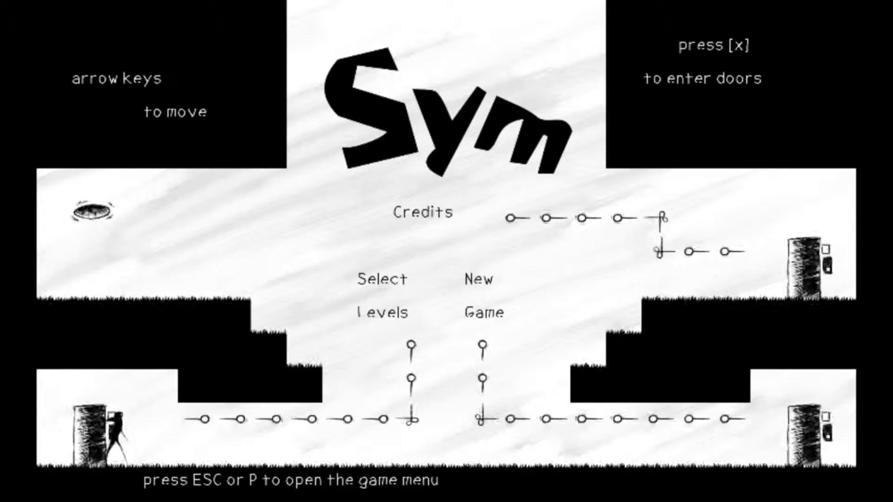
{"action": "key", "text": "Left"}
{"action": "key", "text": "x"}
- Flip between surface and underworld, then travel left beneath the platforms toward door 07
{"action": "key", "text": "Right"}
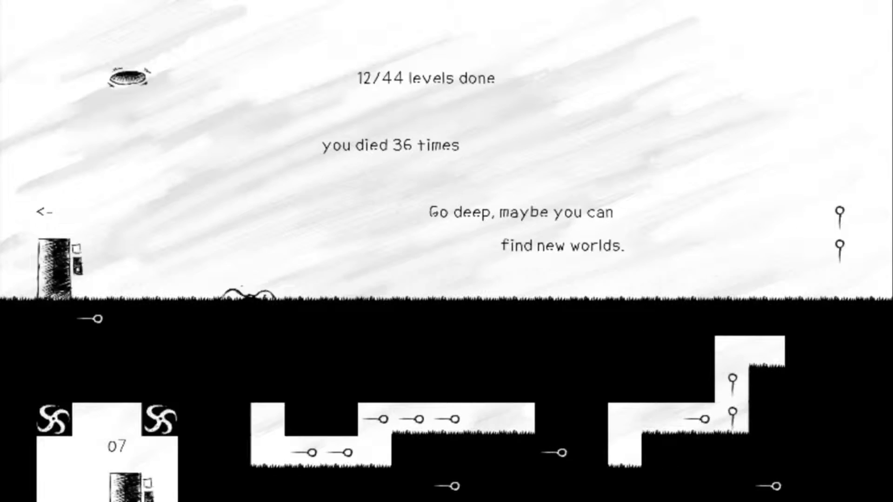
{"action": "key", "text": "Left"}
{"action": "key", "text": "Down"}
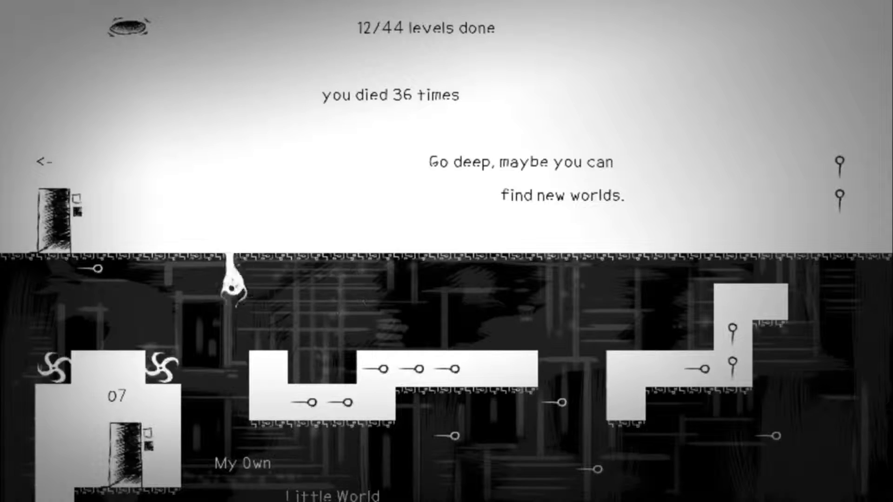
{"action": "key", "text": "Right"}
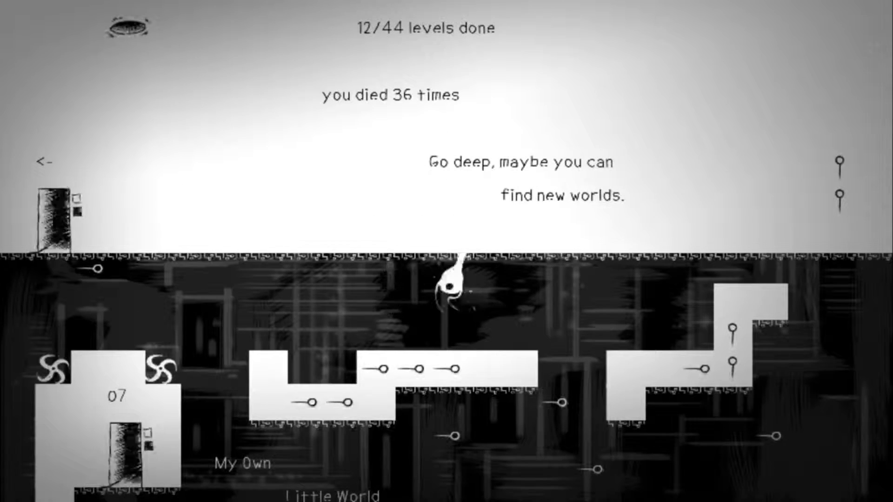
{"action": "key", "text": "Up"}
{"action": "key", "text": "Right"}
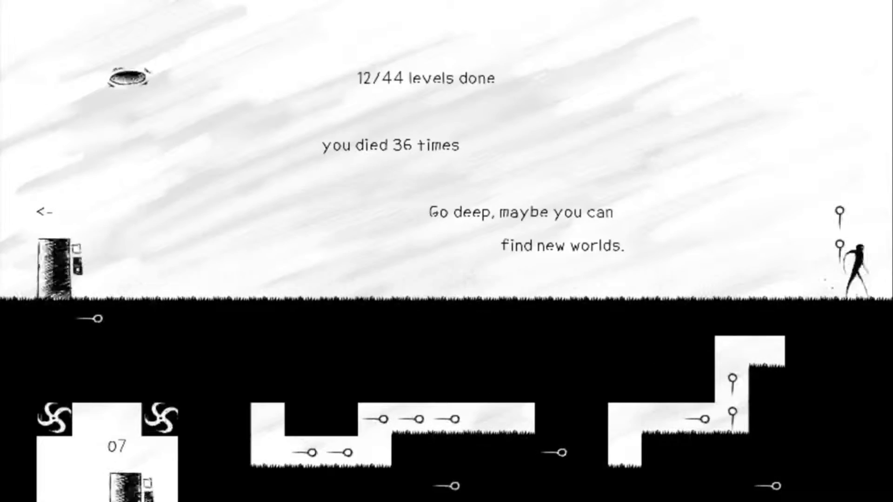
{"action": "key", "text": "Down"}
{"action": "key", "text": "Left"}
{"action": "key", "text": "Left"}
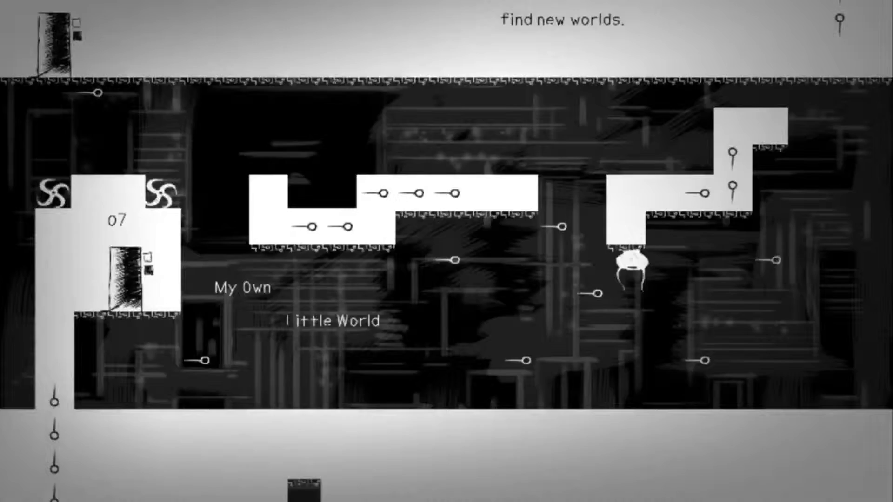
{"action": "key", "text": "Left"}
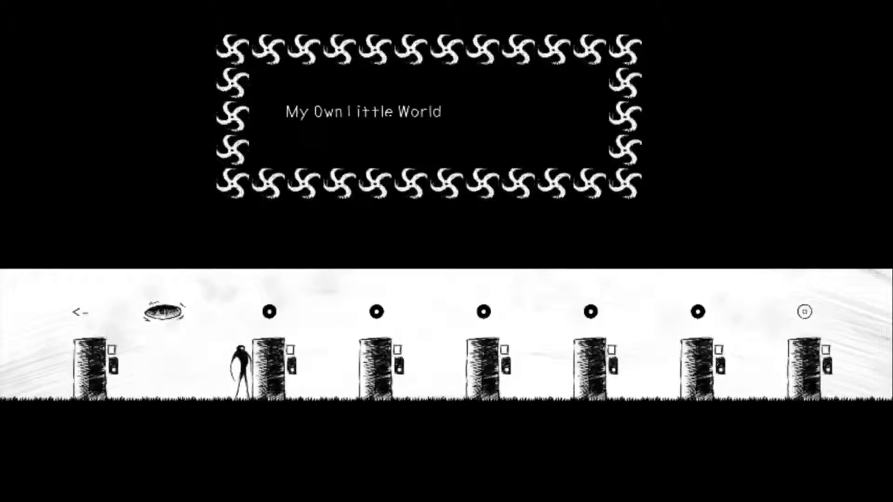
{"action": "key", "text": "Right"}
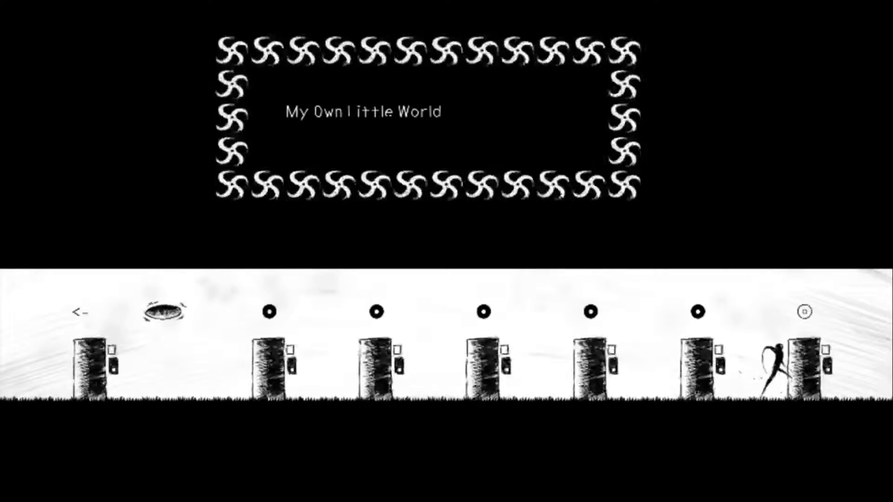
- Walk right along the door corridor and enter the last door to load the level
{"action": "key", "text": "Up"}
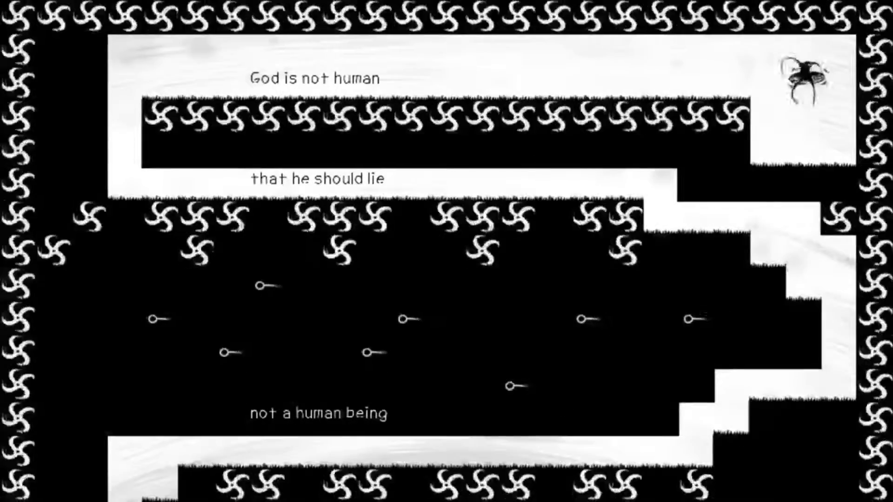
- Run left along the top corridor several times, dying and respawning at the starting ledge
{"action": "key", "text": "Left"}
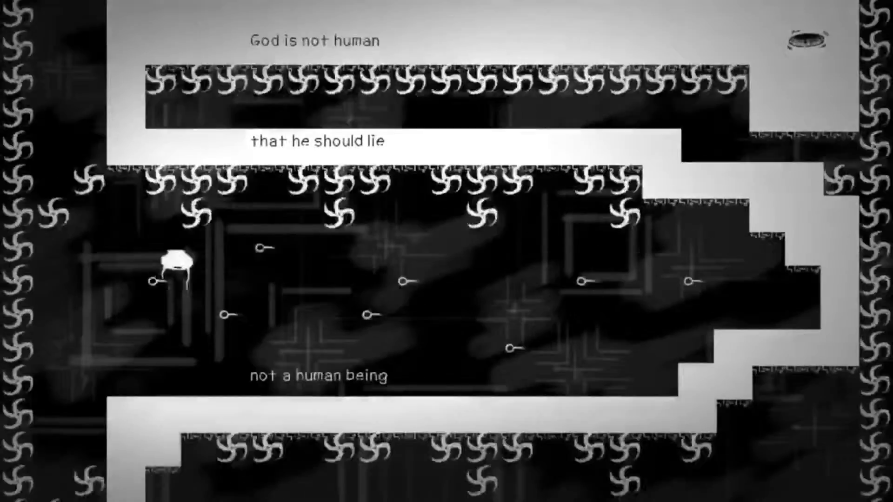
{"action": "key", "text": "Left"}
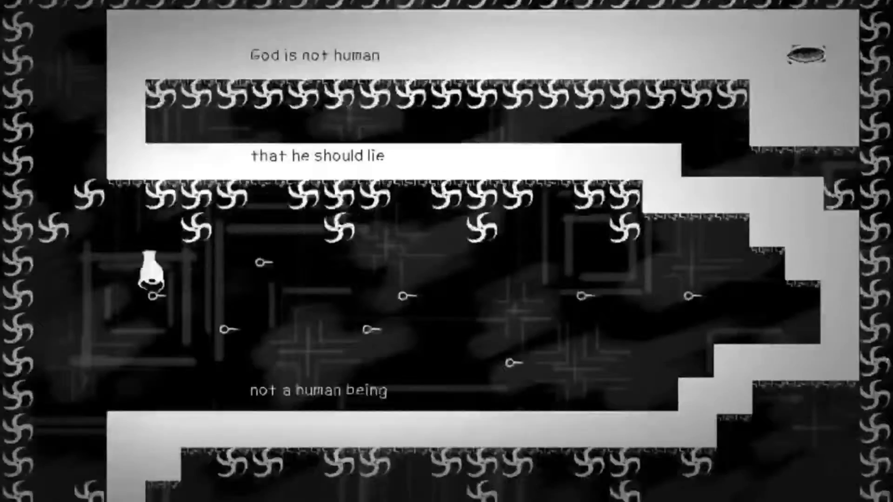
{"action": "key", "text": "Left"}
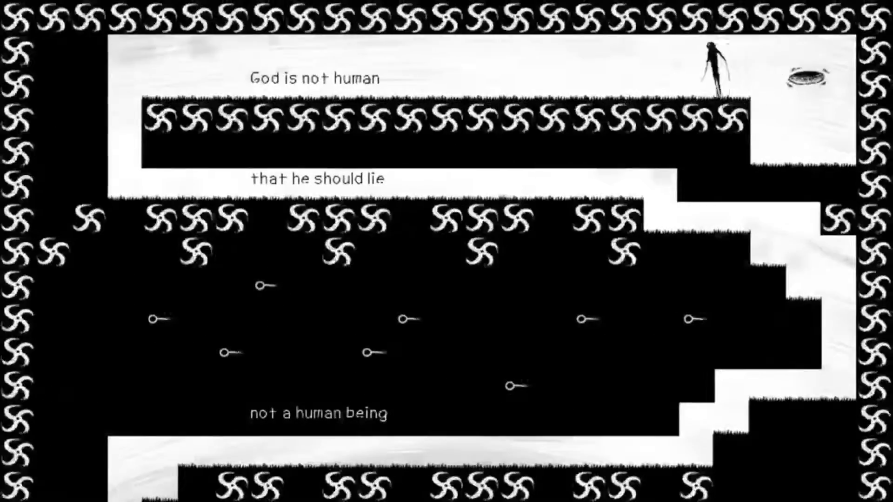
{"action": "key", "text": "Left"}
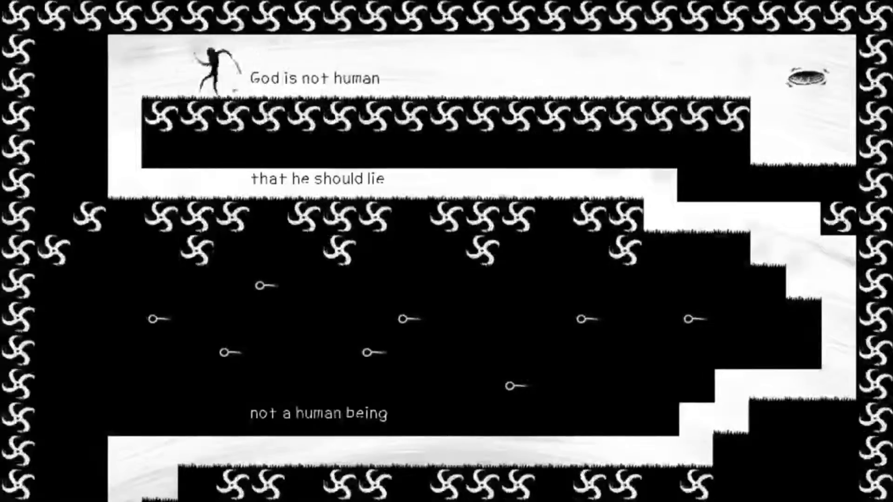
{"action": "key", "text": "Left"}
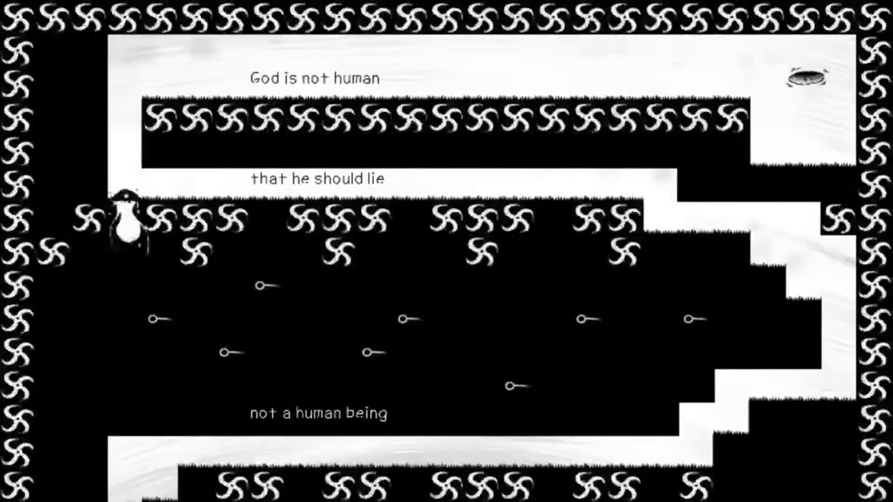
{"action": "key", "text": "Right"}
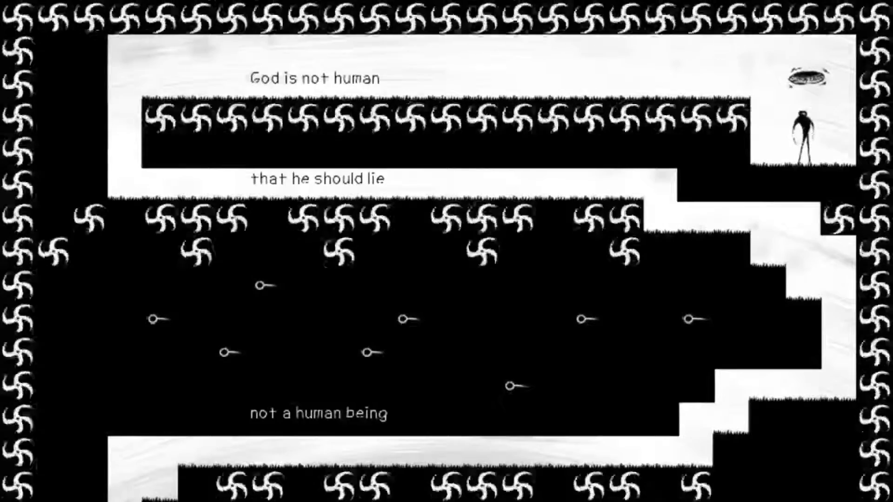
- Run right beneath the corridor floor, flip upright on the right ledge and cross the lower section's ceiling leftward
{"action": "key", "text": "Left"}
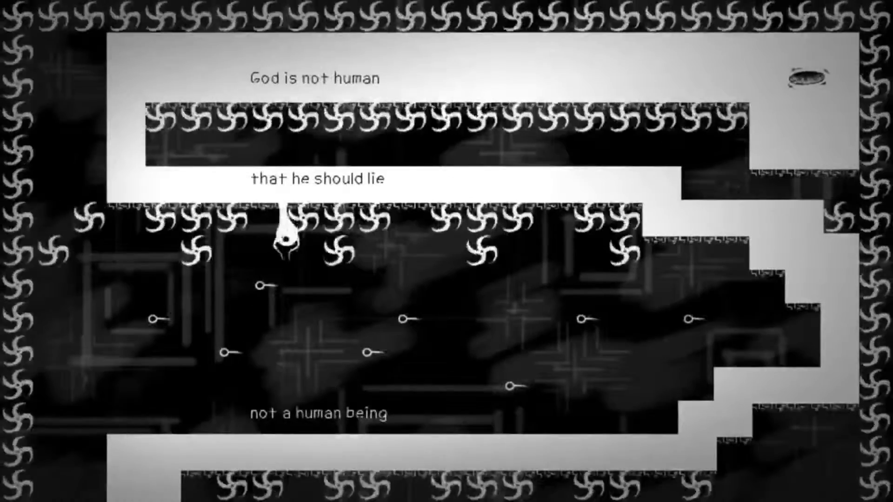
{"action": "key", "text": "Right"}
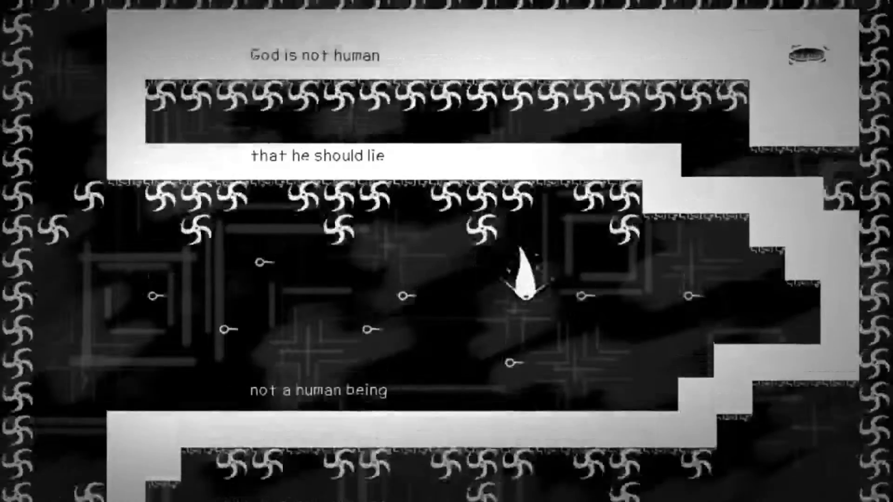
{"action": "key", "text": "Right"}
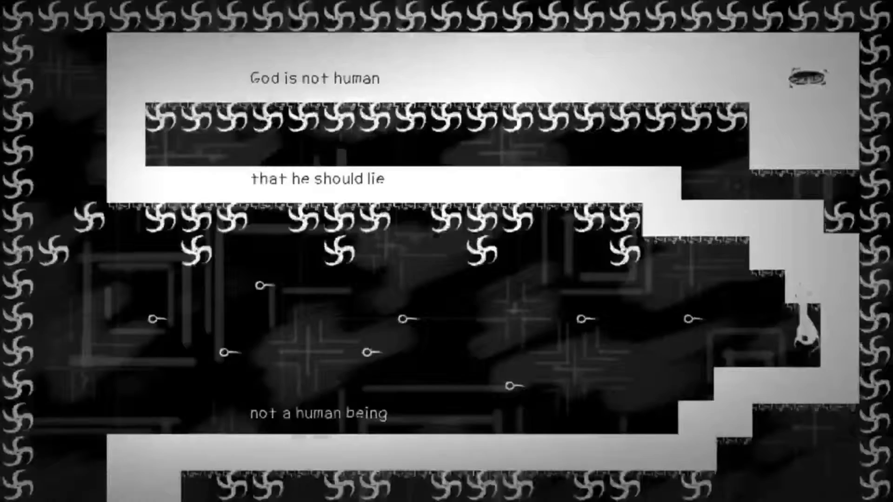
{"action": "key", "text": "Up"}
{"action": "key", "text": "Right"}
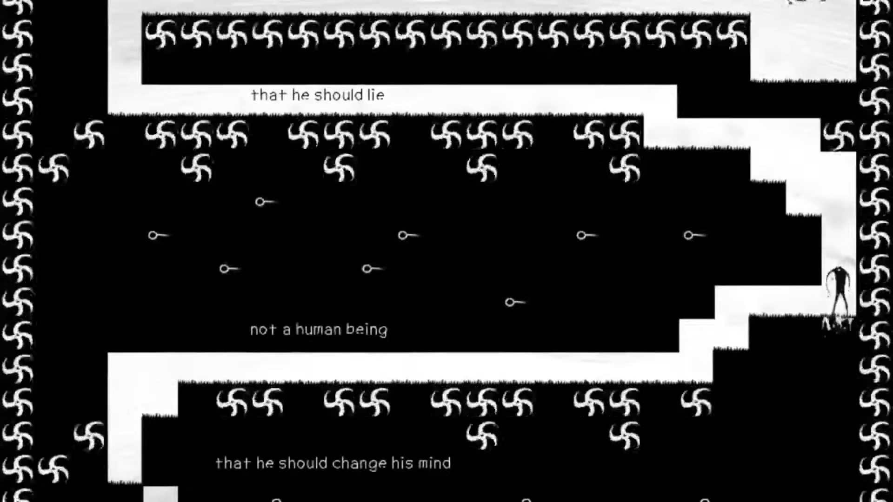
{"action": "key", "text": "Up"}
{"action": "key", "text": "Left"}
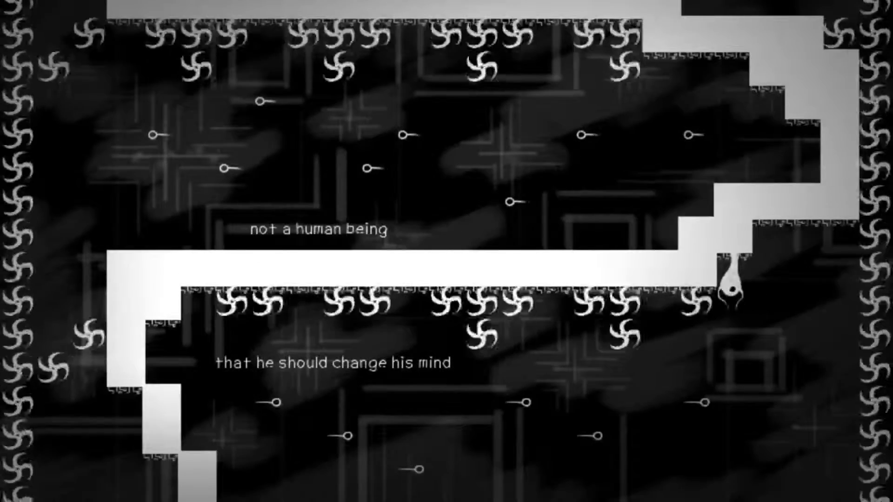
{"action": "key", "text": "Left"}
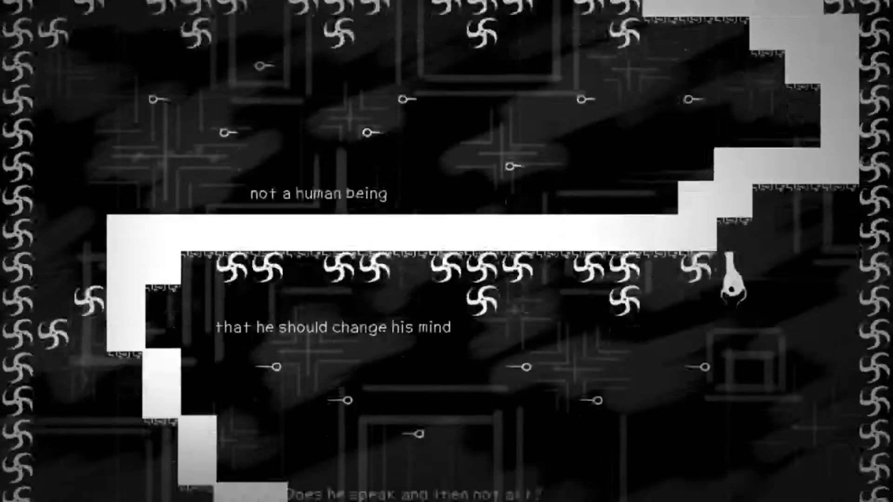
{"action": "key", "text": "Left"}
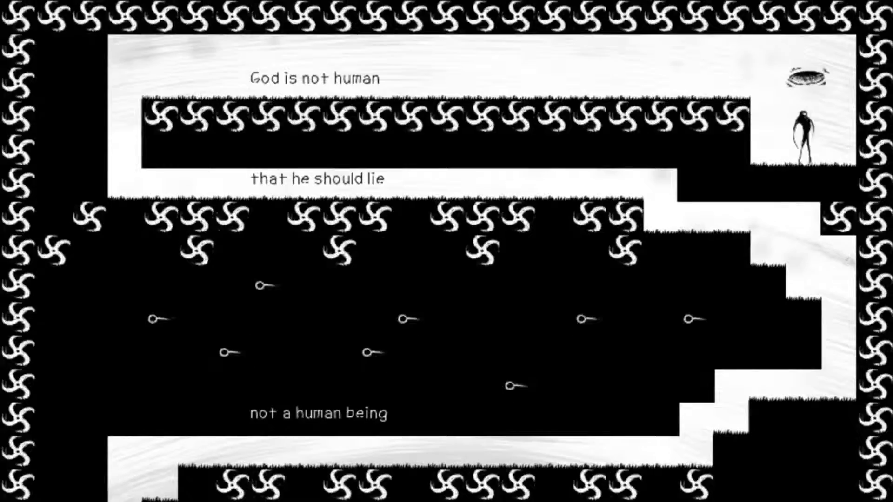
- Retry from the top, dropping into the left shaft twice and finally down the right wall into the lower corridor
{"action": "key", "text": "Left"}
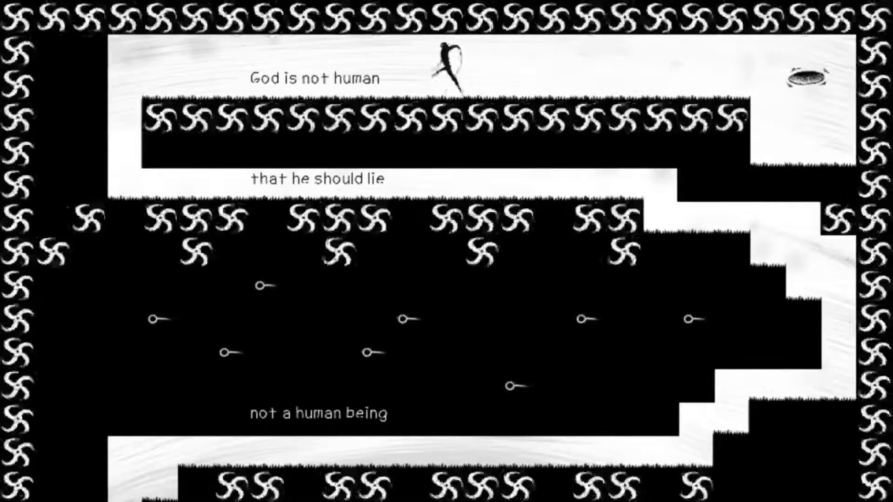
{"action": "key", "text": "Left"}
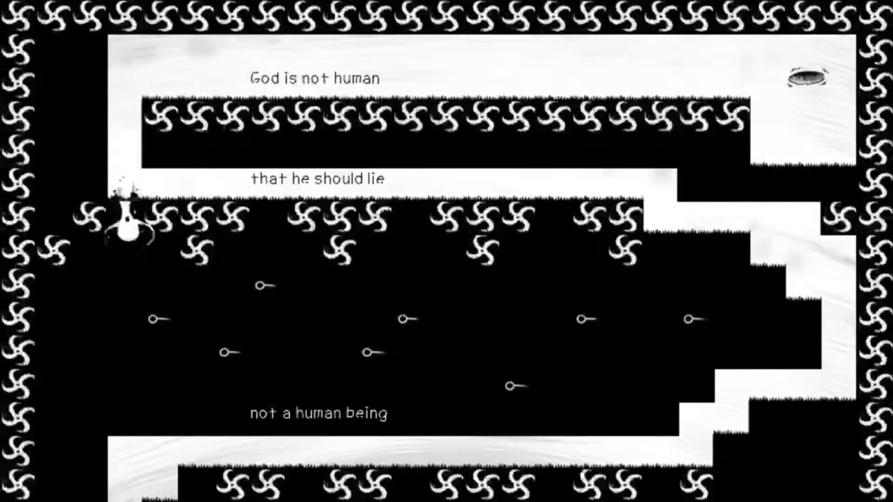
{"action": "key", "text": "Right"}
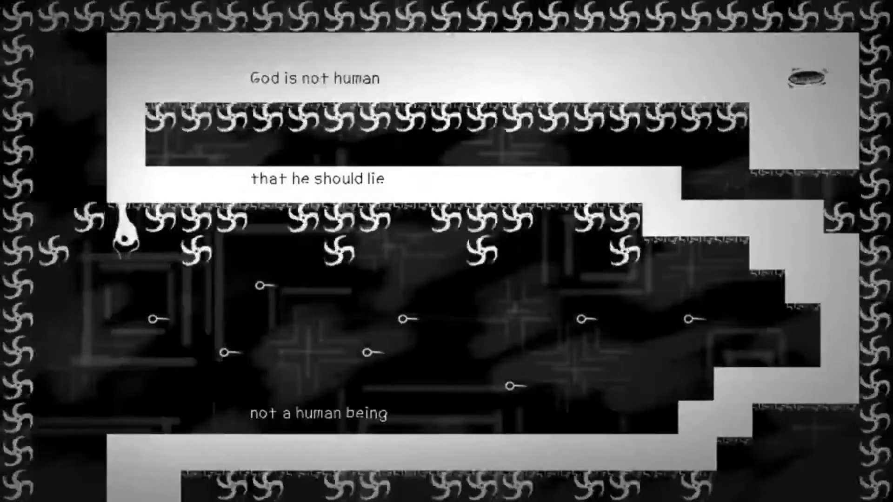
{"action": "key", "text": "Right"}
{"action": "key", "text": "Up"}
{"action": "key", "text": "Left"}
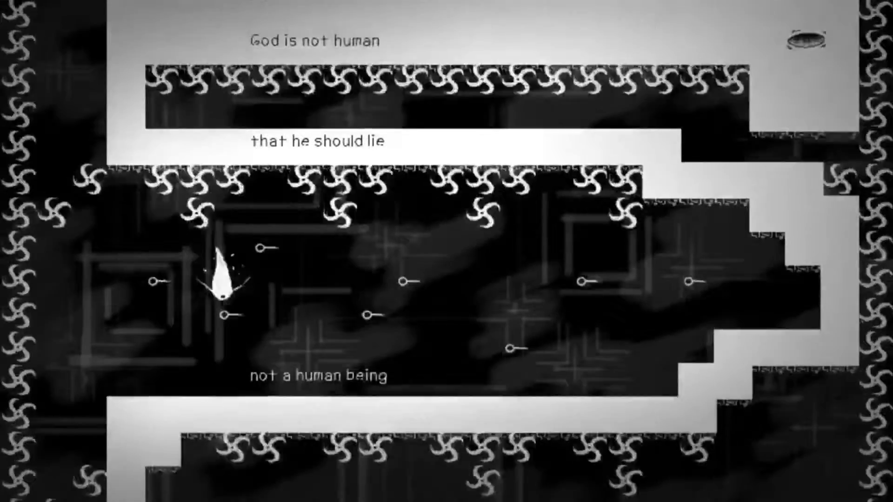
{"action": "key", "text": "Right"}
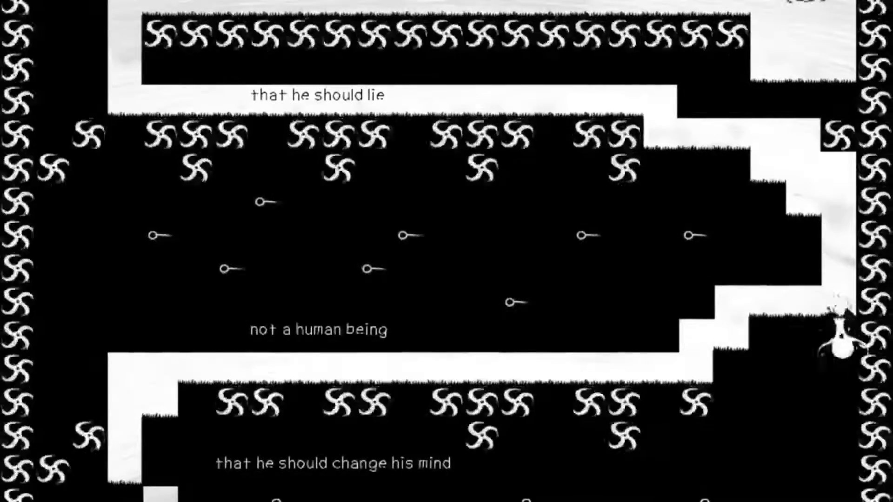
{"action": "key", "text": "Left"}
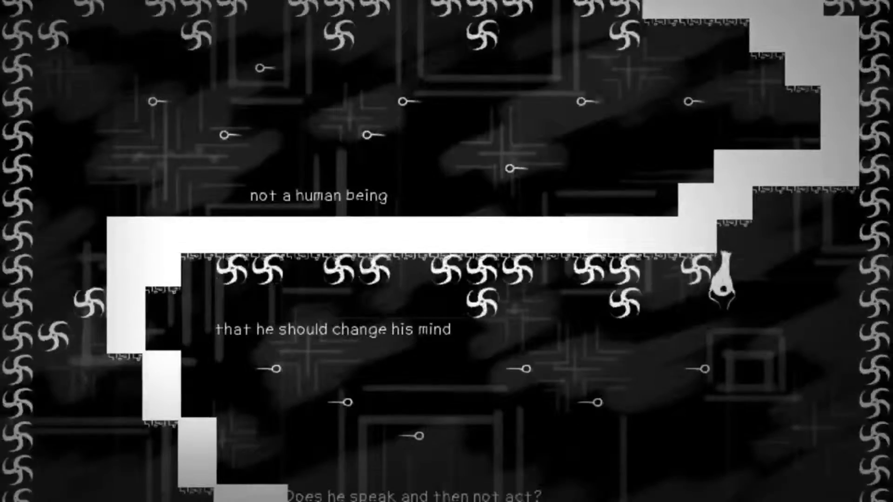
{"action": "key", "text": "Left"}
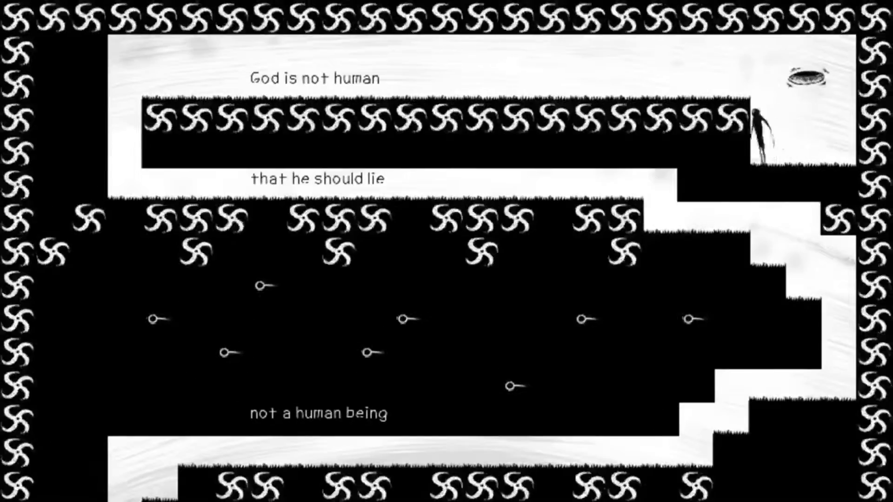
- Retry the top corridor as the teardrop spirit, reach the right end and drop down the right shaft
{"action": "key", "text": "Left"}
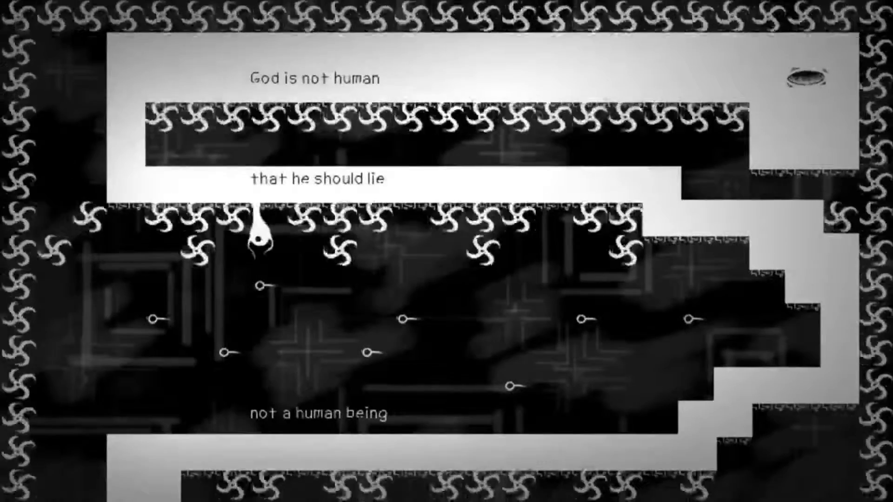
{"action": "key", "text": "Left"}
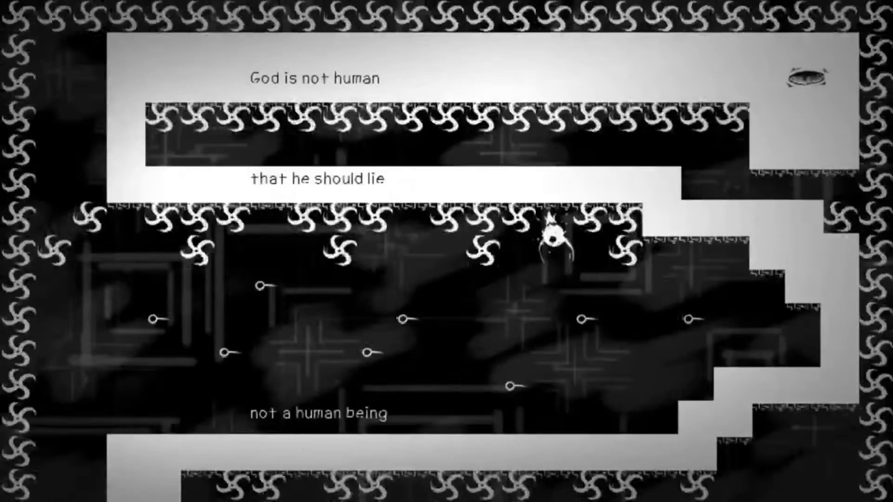
{"action": "key", "text": "Left"}
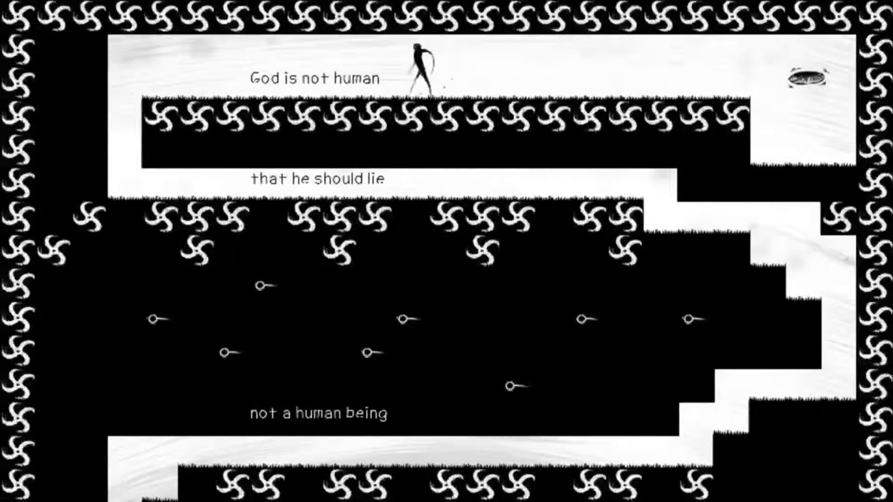
{"action": "key", "text": "Left"}
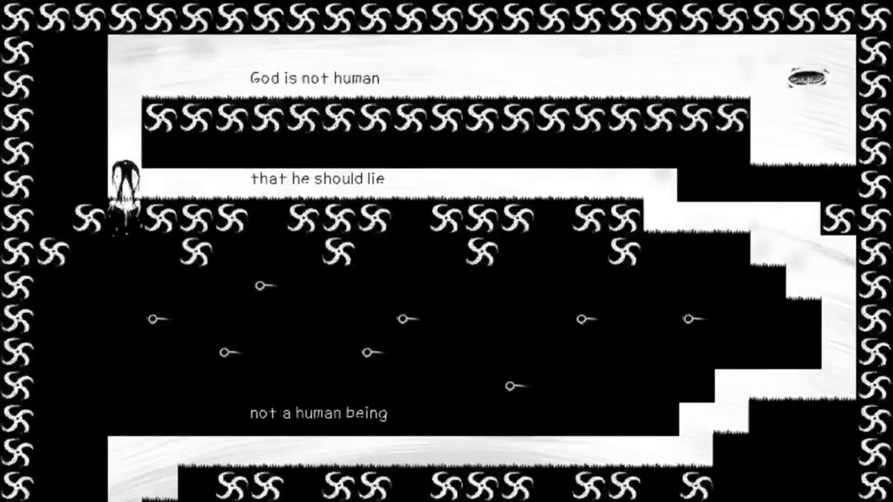
{"action": "key", "text": "Right"}
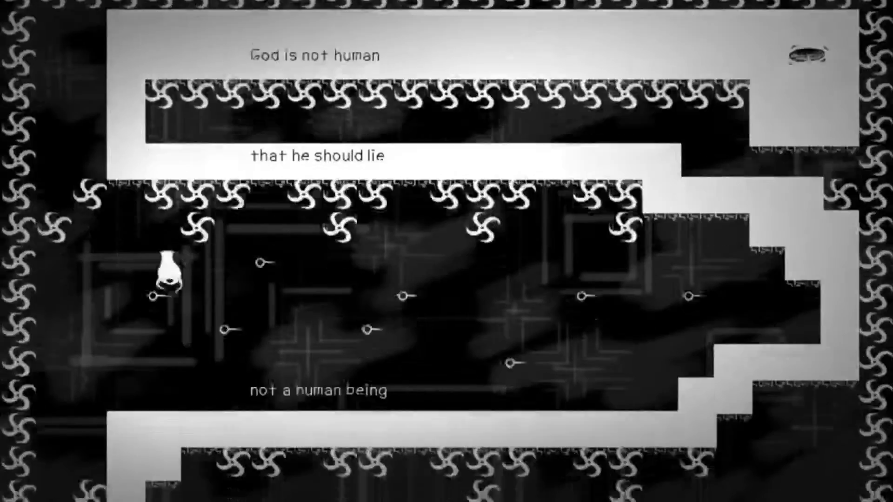
{"action": "key", "text": "Right"}
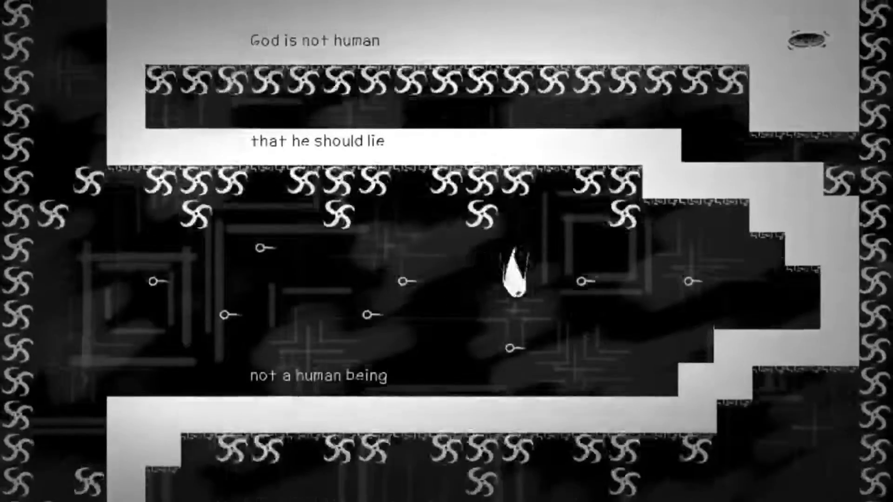
{"action": "key", "text": "Right"}
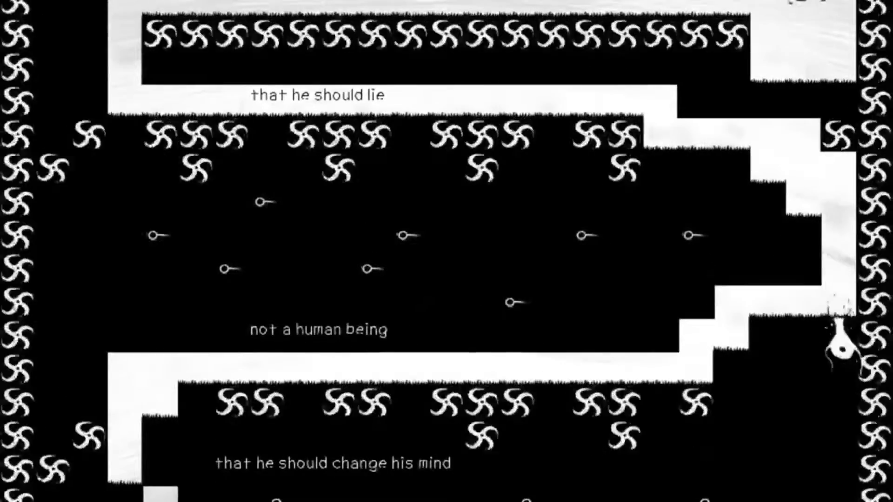
{"action": "key", "text": "Left"}
{"action": "key", "text": "Left"}
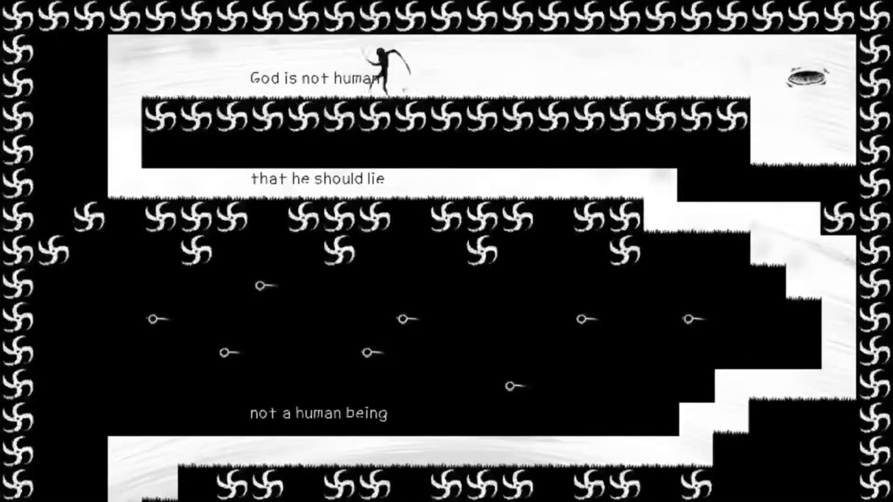
- Move the spirit through the second corridor, drop beneath the white corridor and travel under the spike row
{"action": "key", "text": "Right"}
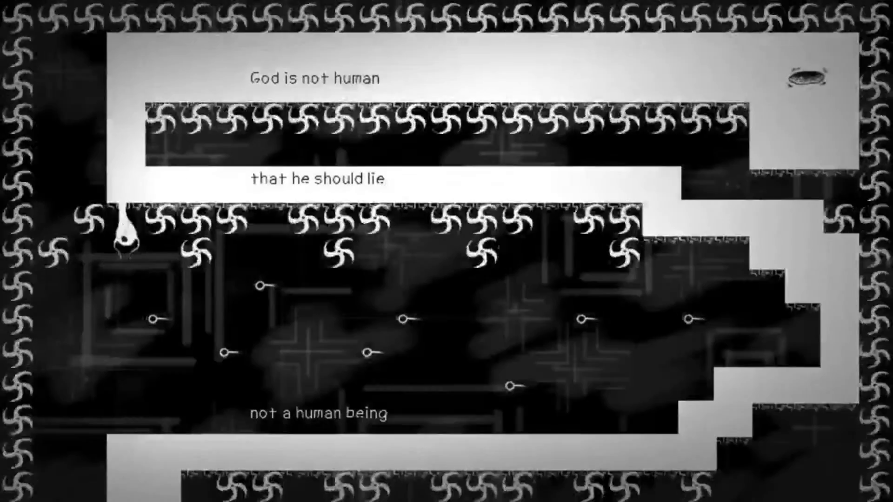
{"action": "key", "text": "Right"}
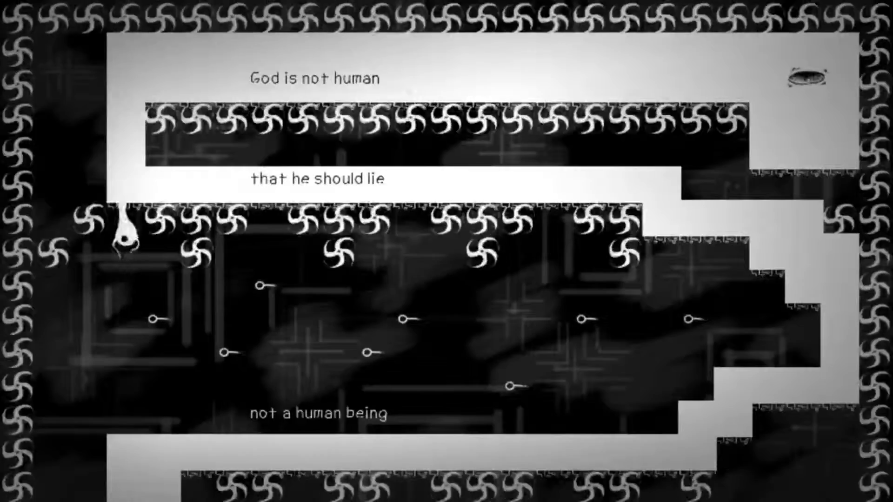
{"action": "key", "text": "Right"}
{"action": "key", "text": "Right"}
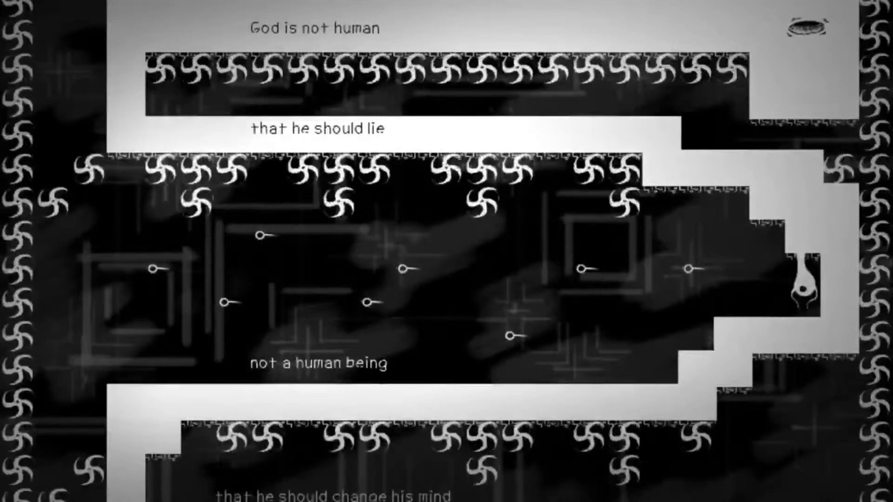
{"action": "key", "text": "Right"}
{"action": "key", "text": "Left"}
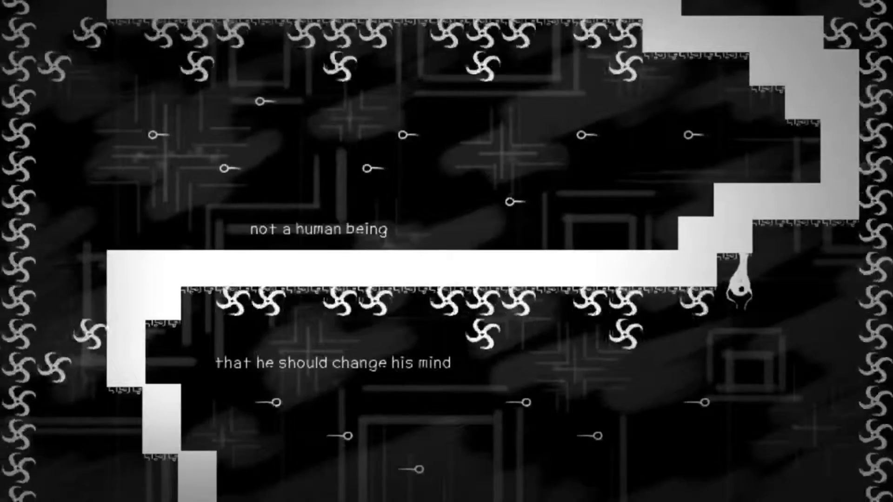
{"action": "key", "text": "Left"}
{"action": "key", "text": "Left"}
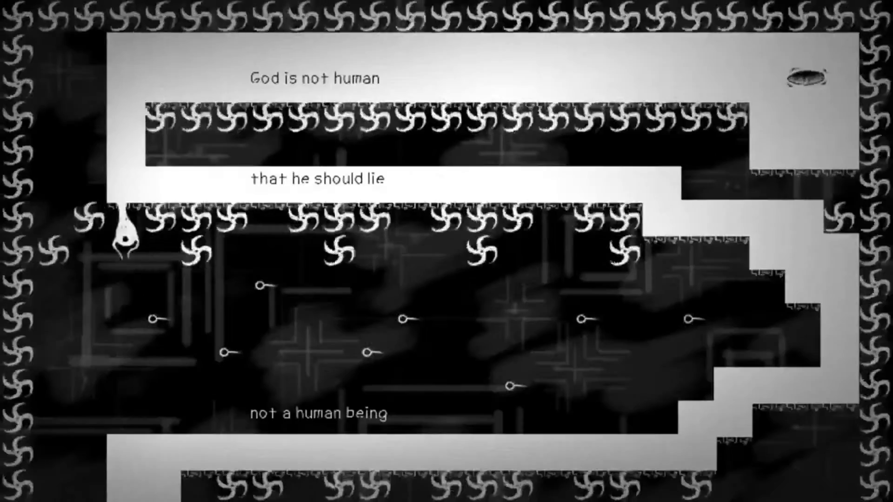
{"action": "key", "text": "Right"}
{"action": "key", "text": "Right"}
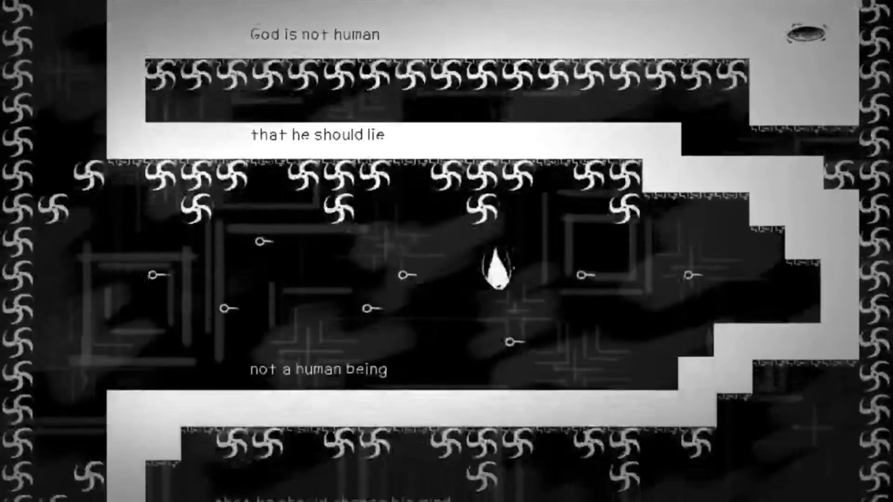
{"action": "key", "text": "Right"}
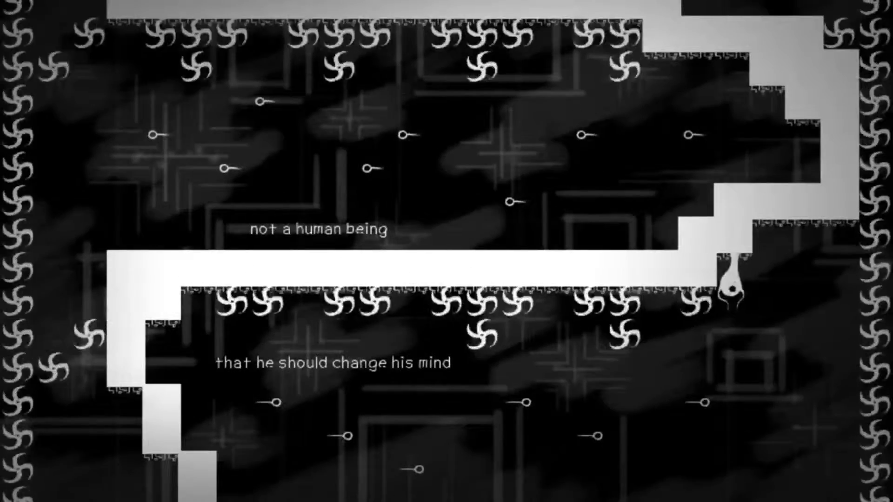
- Creep left along the ceiling past the spikes, fall off and flip back up onto it
{"action": "key", "text": "space"}
{"action": "key", "text": "space"}
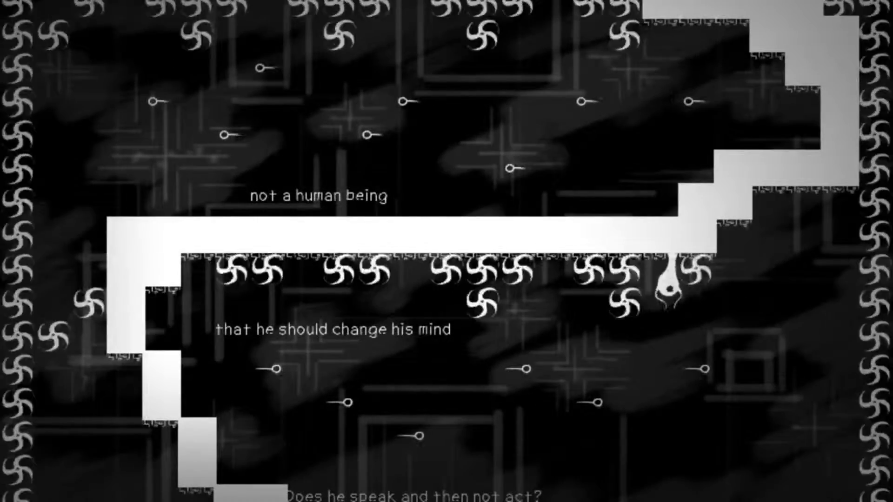
{"action": "key", "text": "Left"}
{"action": "key", "text": "space"}
{"action": "key", "text": "space"}
{"action": "key", "text": "Left"}
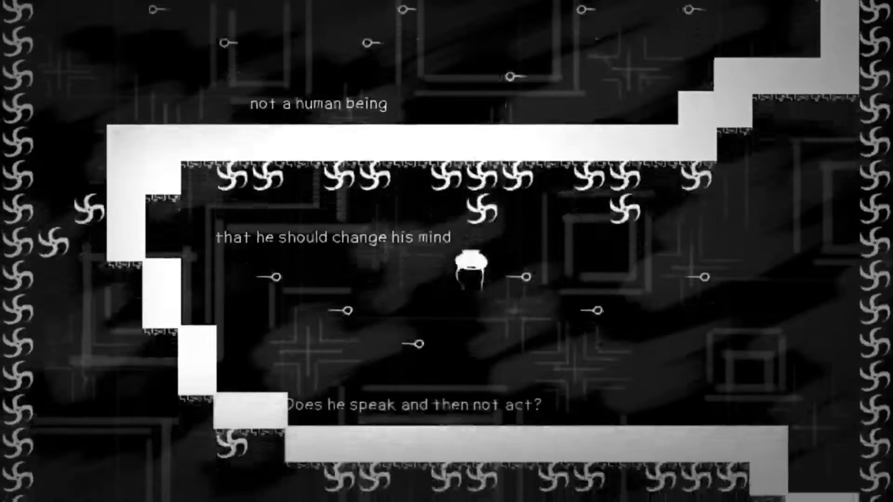
{"action": "key", "text": "space"}
{"action": "key", "text": "Left"}
{"action": "key", "text": "space"}
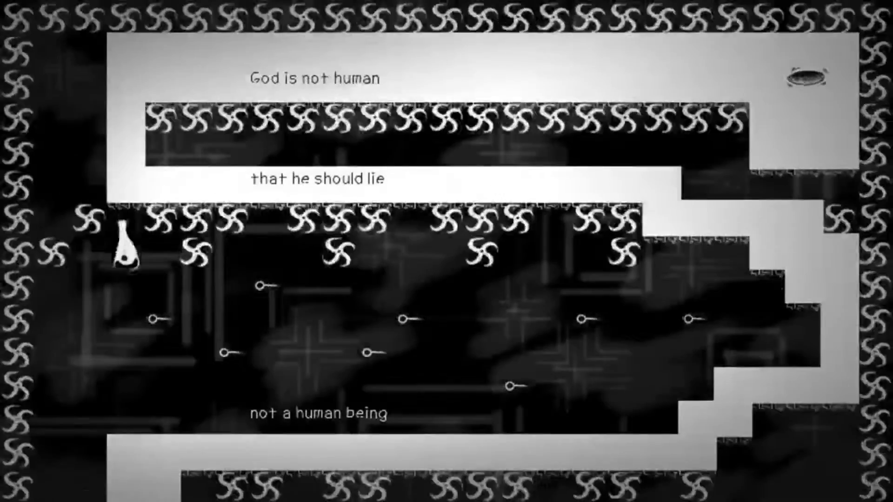
- Cross the chamber, drop down the right shaft and move left along the ceiling past the spikes onto the column
{"action": "key", "text": "Right"}
{"action": "key", "text": "Right"}
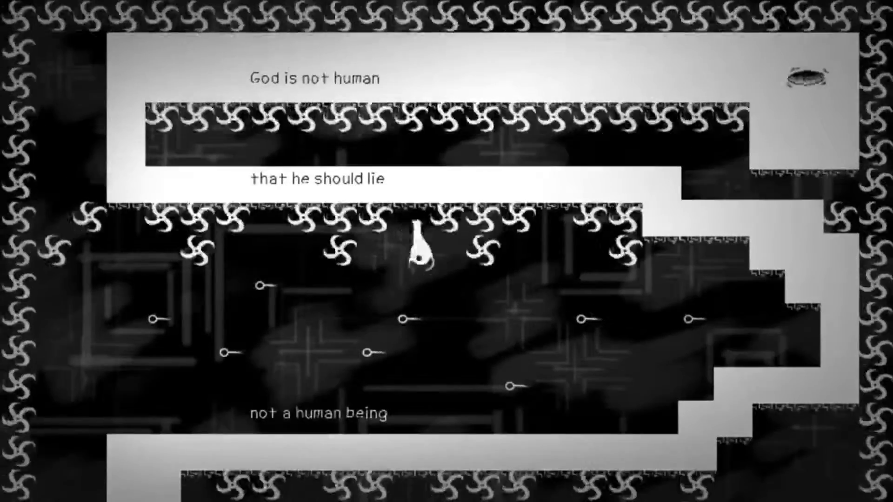
{"action": "key", "text": "Right"}
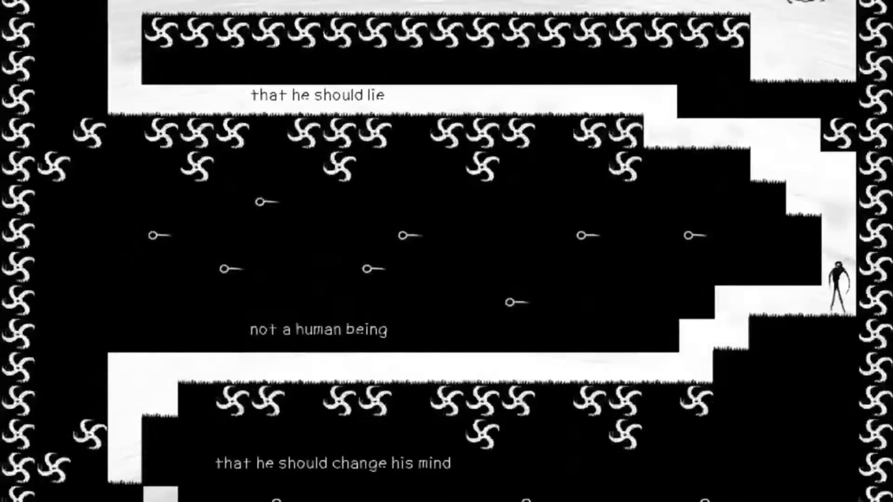
{"action": "key", "text": "Left"}
{"action": "key", "text": "Left"}
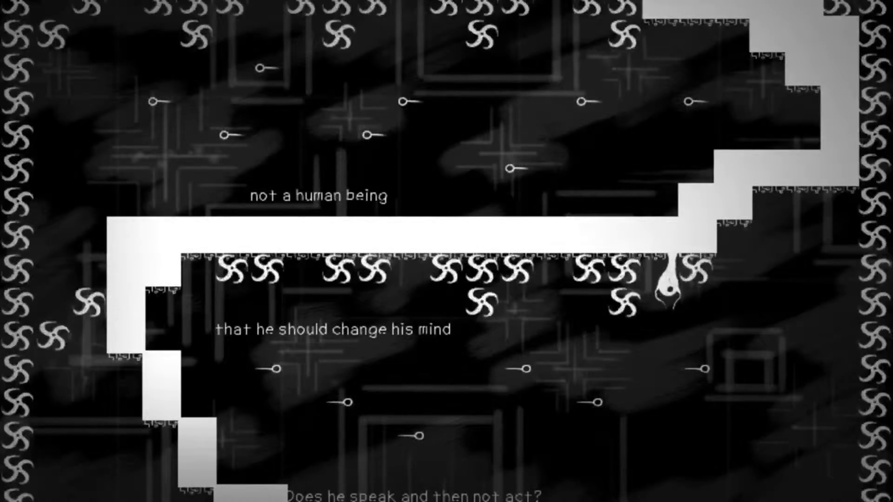
{"action": "key", "text": "Left"}
{"action": "key", "text": "space"}
{"action": "key", "text": "space"}
{"action": "key", "text": "Right"}
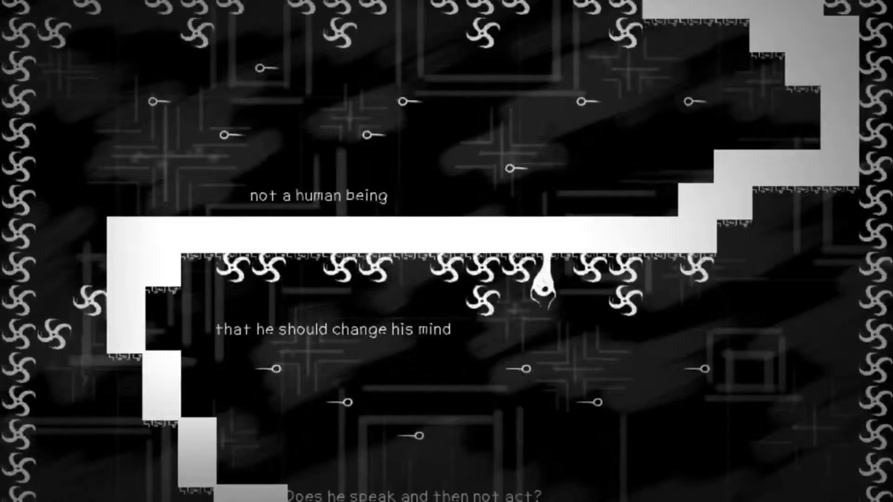
{"action": "key", "text": "Left"}
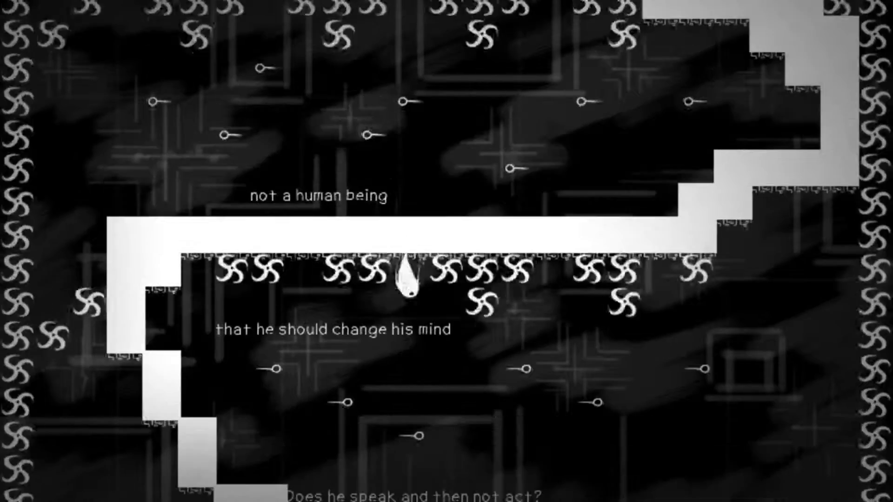
{"action": "key", "text": "Left"}
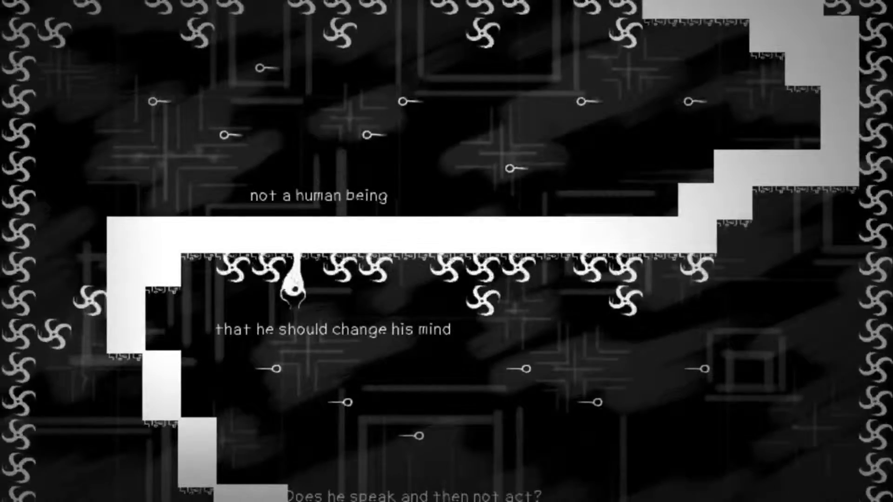
{"action": "key", "text": "Left"}
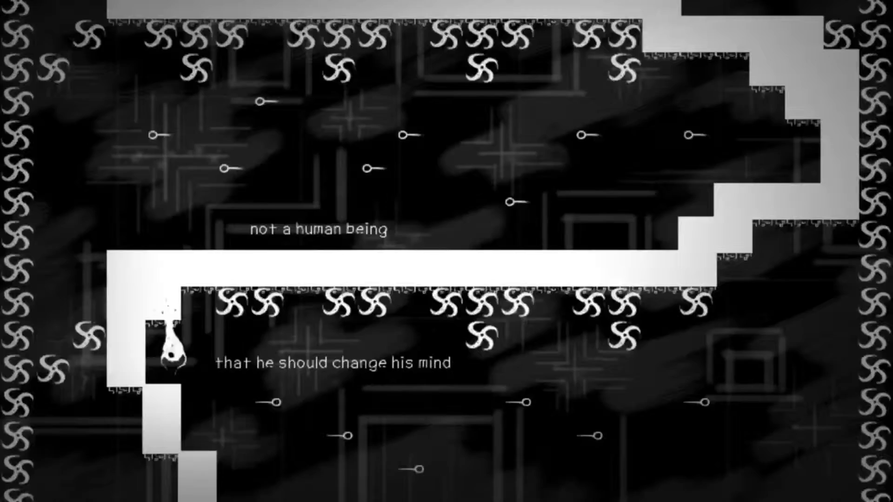
- Descend the staircase from beneath, cling right under the long platform past the spinning blades and flip up into the white block
{"action": "key", "text": "Left"}
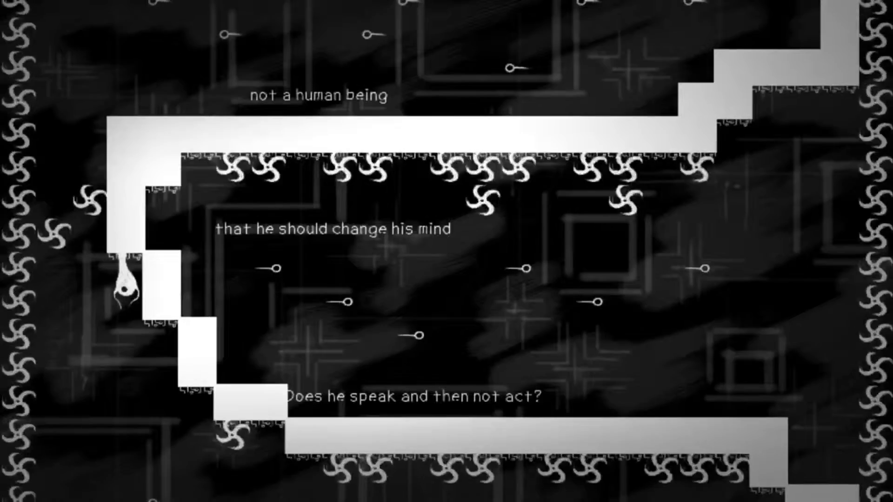
{"action": "key", "text": "Right"}
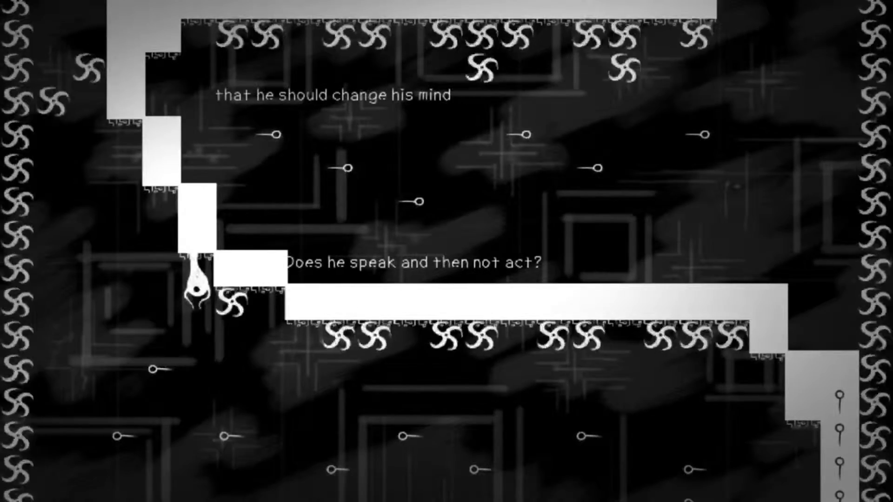
{"action": "key", "text": "Right"}
{"action": "key", "text": "Right"}
{"action": "key", "text": "Right"}
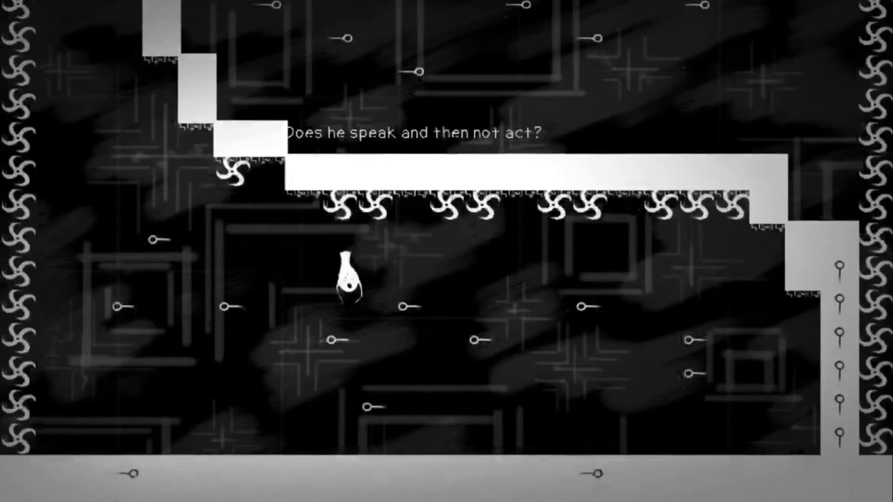
{"action": "key", "text": "Right"}
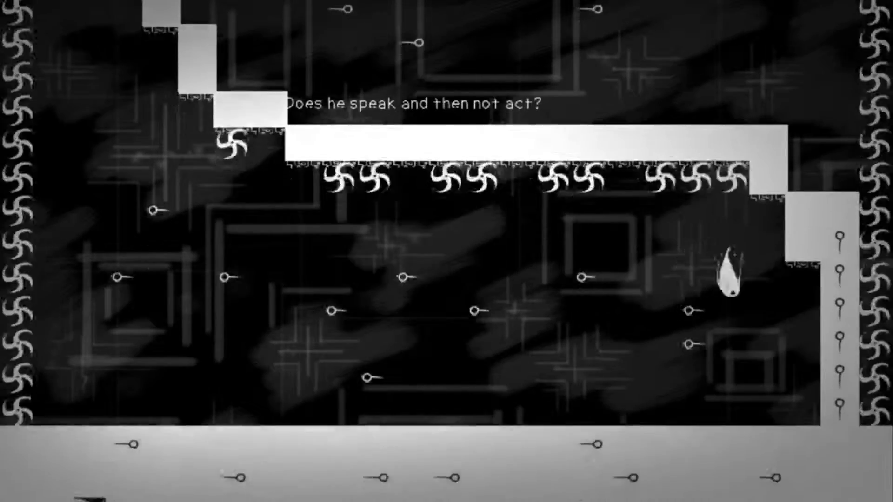
{"action": "key", "text": "Right"}
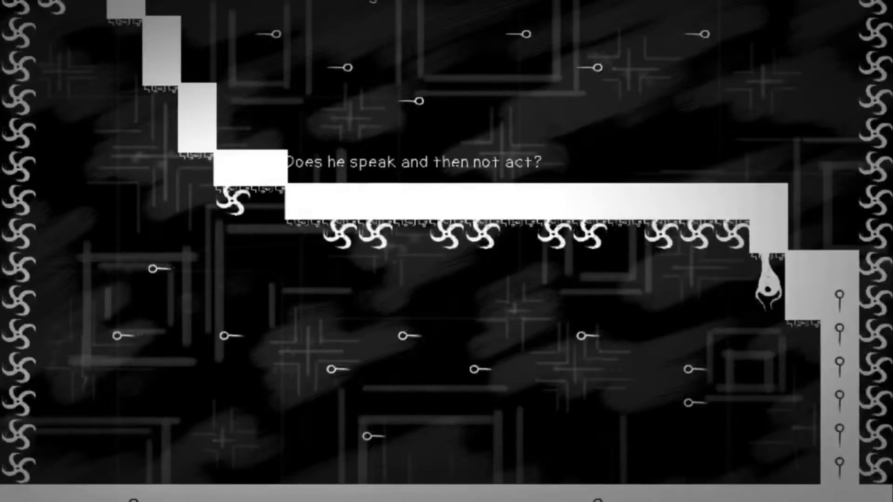
{"action": "key", "text": "Right"}
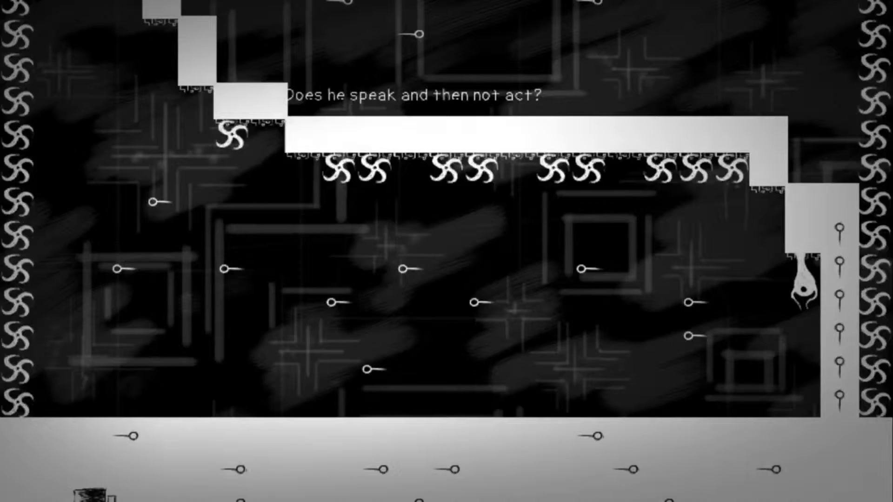
{"action": "key", "text": "Up"}
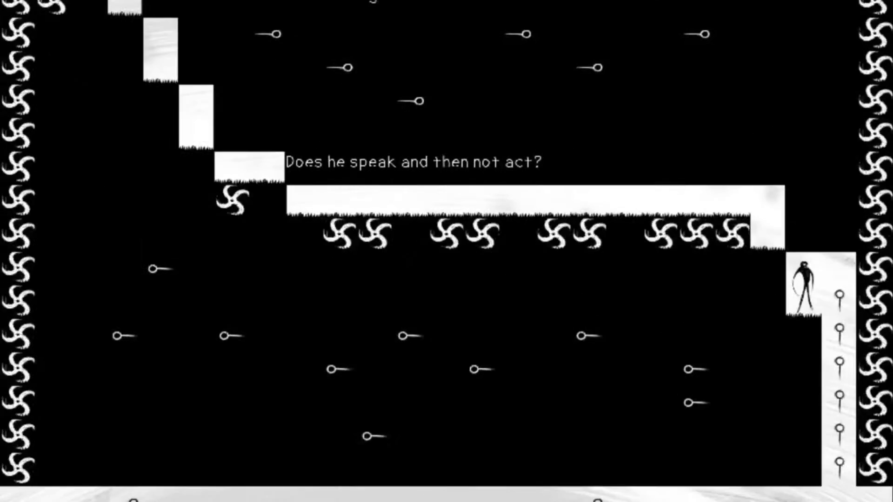
- Walk onto the white floor, run left and enter the exit door to finish the level
{"action": "key", "text": "Right"}
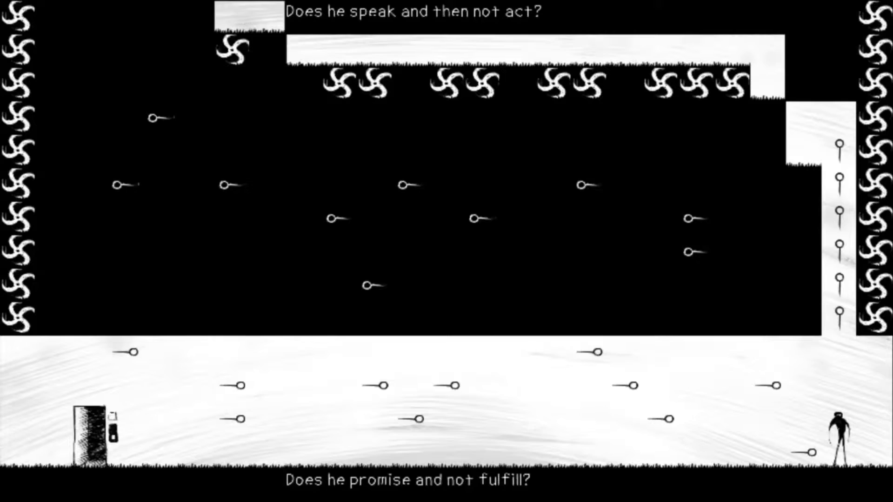
{"action": "key", "text": "Left"}
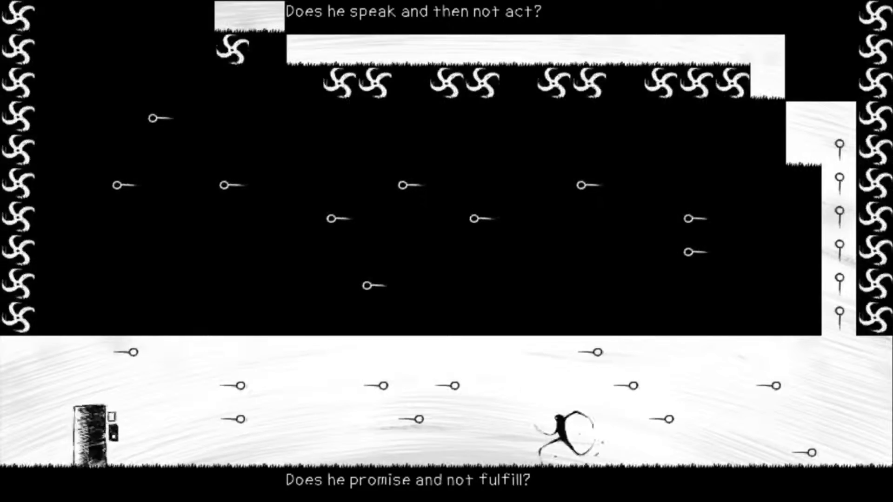
{"action": "key", "text": "Up"}
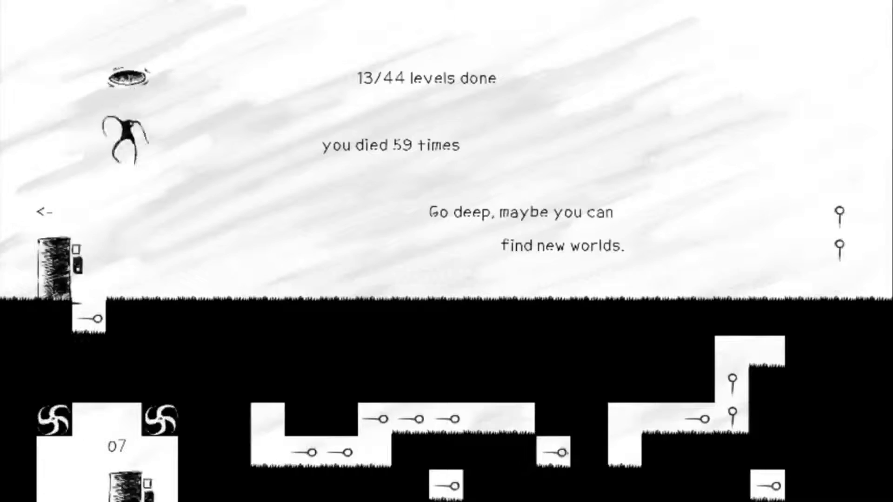
- Walk right to the ground opening and flip back and forth between the surface and the underworld
{"action": "key", "text": "Right"}
{"action": "key", "text": "Down"}
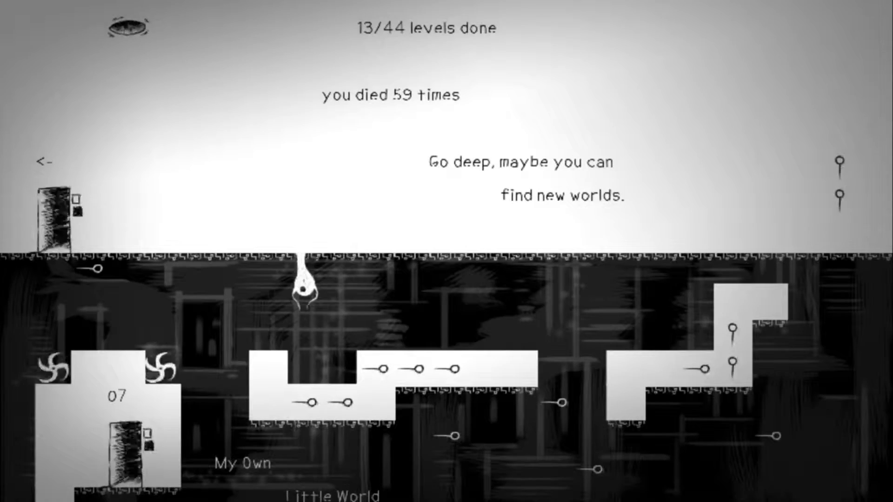
{"action": "key", "text": "Right"}
{"action": "key", "text": "Right"}
{"action": "key", "text": "Up"}
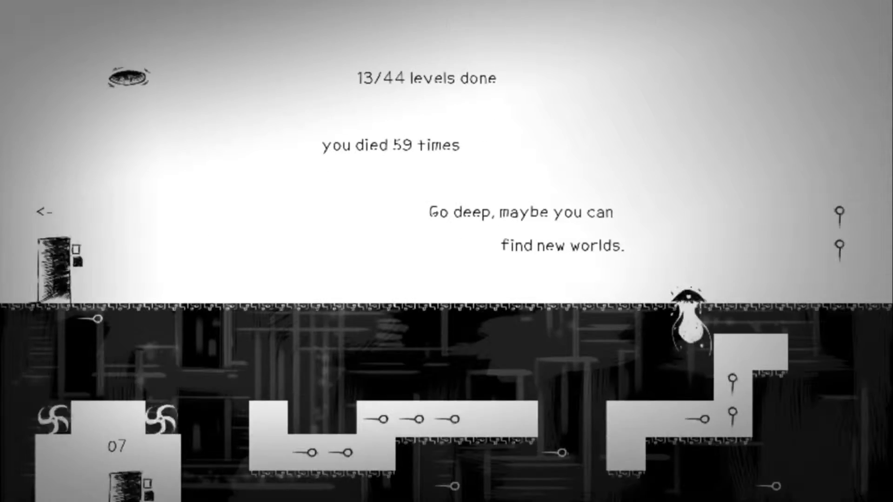
{"action": "key", "text": "Down"}
{"action": "key", "text": "Left"}
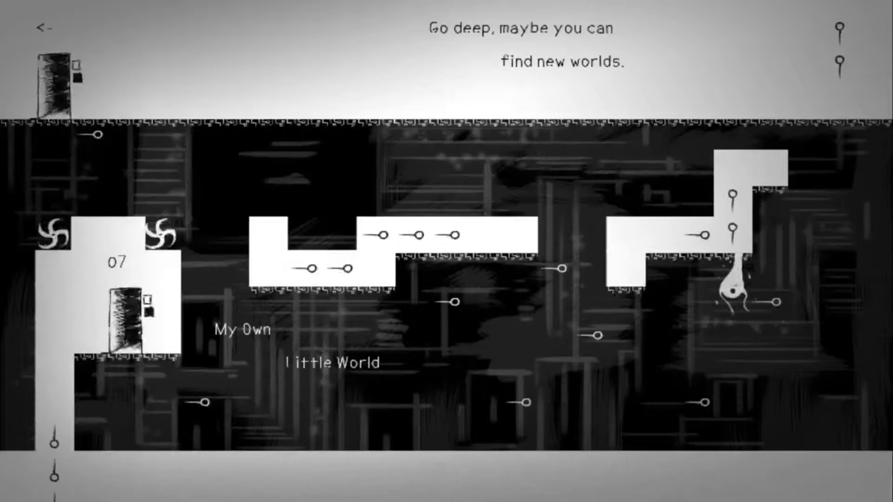
{"action": "key", "text": "Up"}
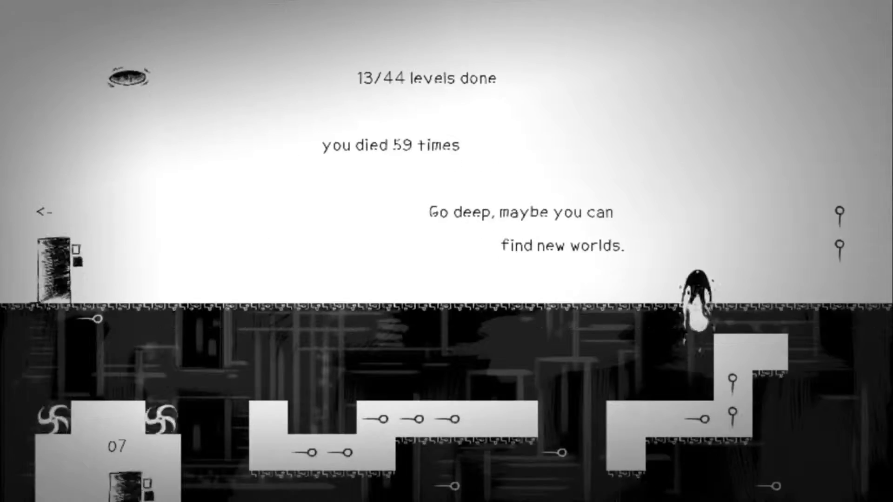
{"action": "key", "text": "Right"}
- Head left beneath the platforms past door 07 and drop down the left shaft
{"action": "key", "text": "Down"}
{"action": "key", "text": "Left"}
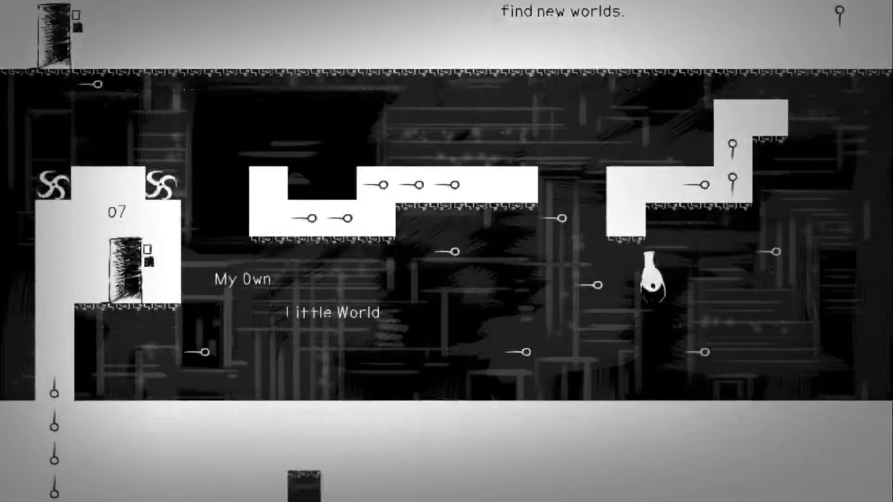
{"action": "key", "text": "Left"}
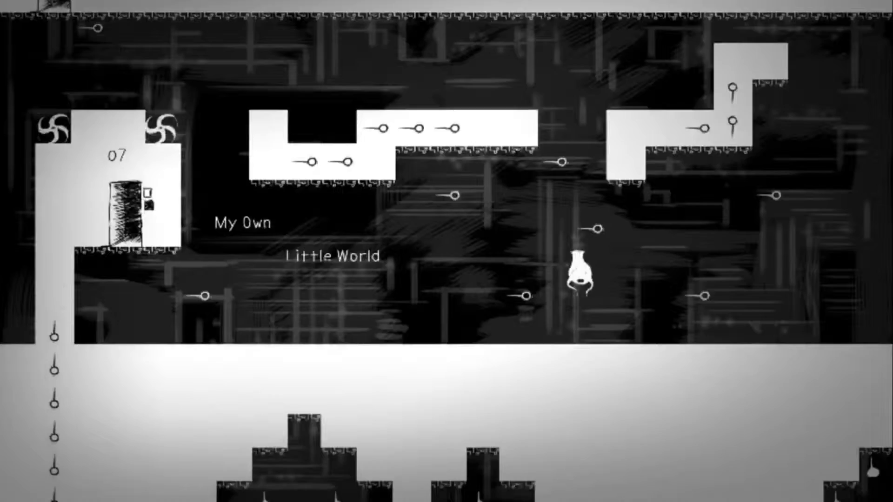
{"action": "key", "text": "Left"}
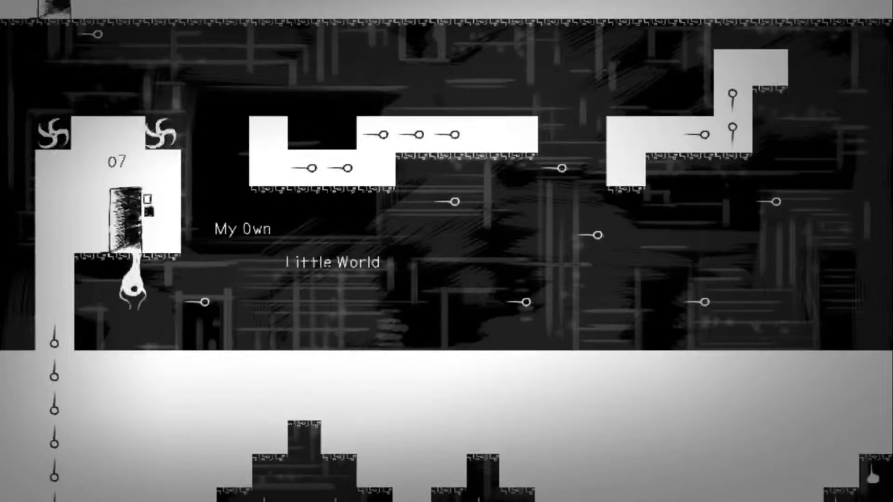
{"action": "key", "text": "Up"}
- Flip gravity across the cross-shaped blocks, climb to the ledge and walk into door 10
{"action": "key", "text": "Left"}
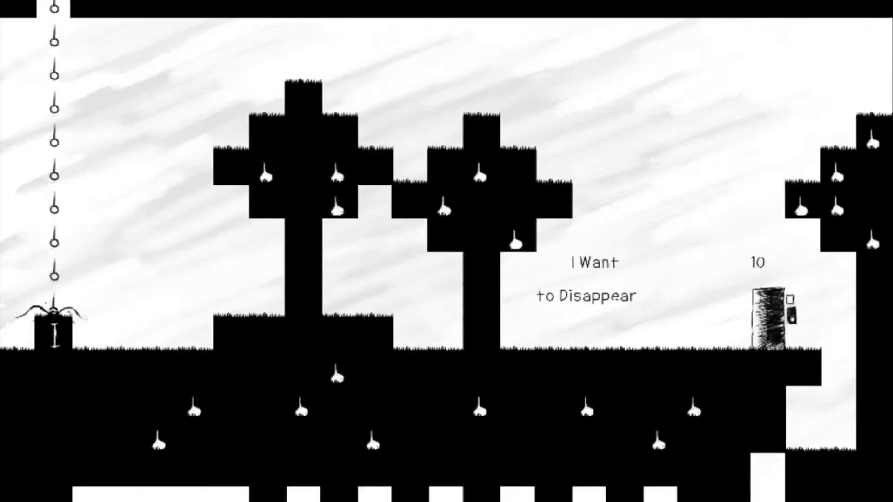
{"action": "key", "text": "Right"}
{"action": "key", "text": "Right"}
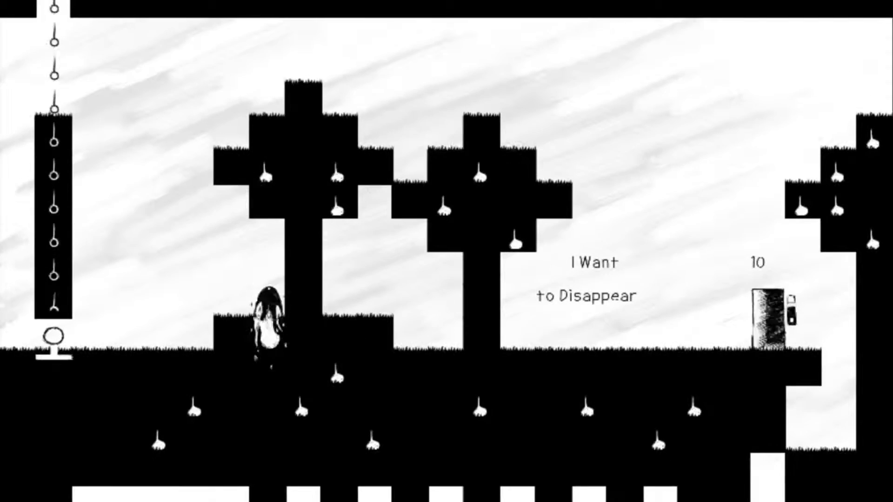
{"action": "key", "text": "Up"}
{"action": "key", "text": "Right"}
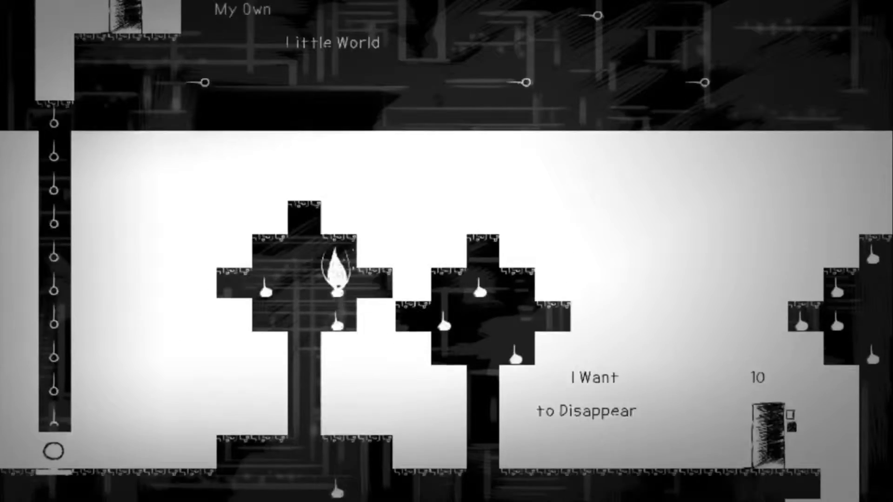
{"action": "key", "text": "Up"}
{"action": "key", "text": "Right"}
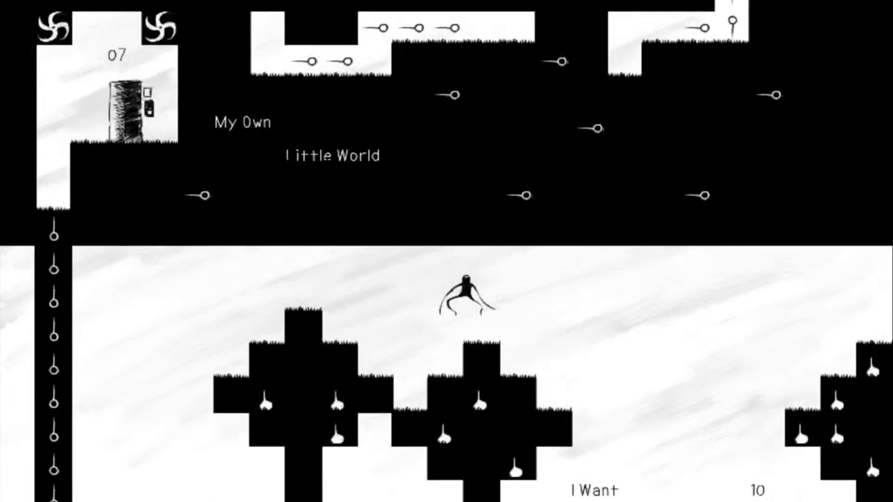
{"action": "key", "text": "Right"}
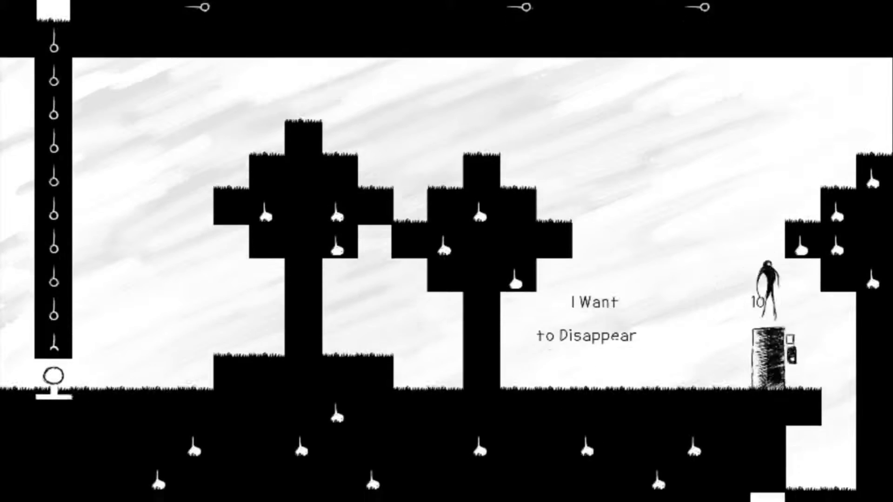
{"action": "key", "text": "Up"}
{"action": "key", "text": "Left"}
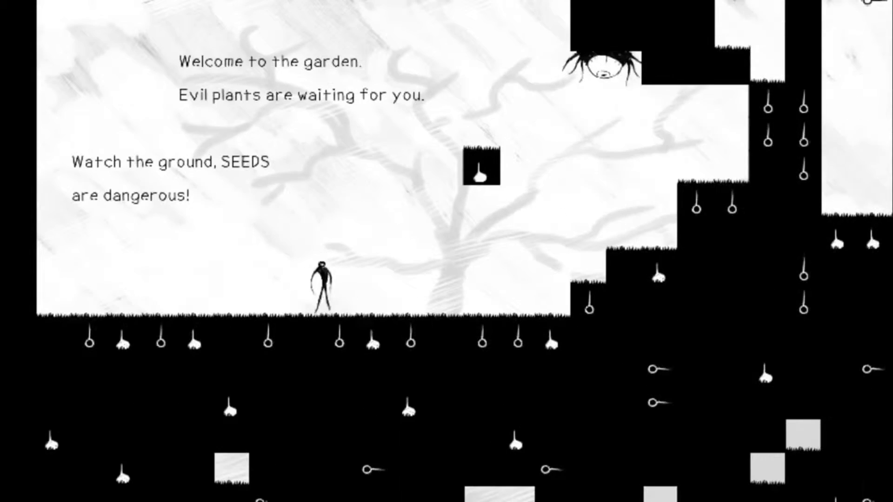
- Flip under the ground, move right beneath the steps and fall toward the trees onto a lower platform
{"action": "key", "text": "space"}
{"action": "key", "text": "Right"}
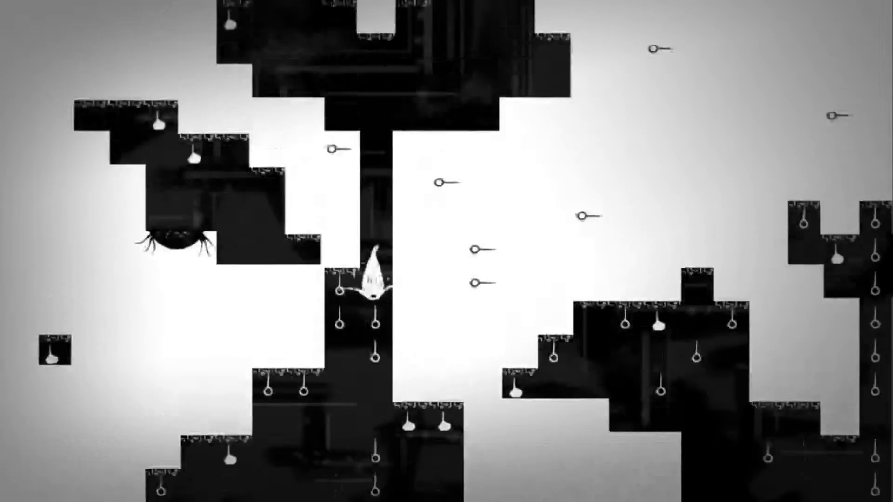
{"action": "key", "text": "Right"}
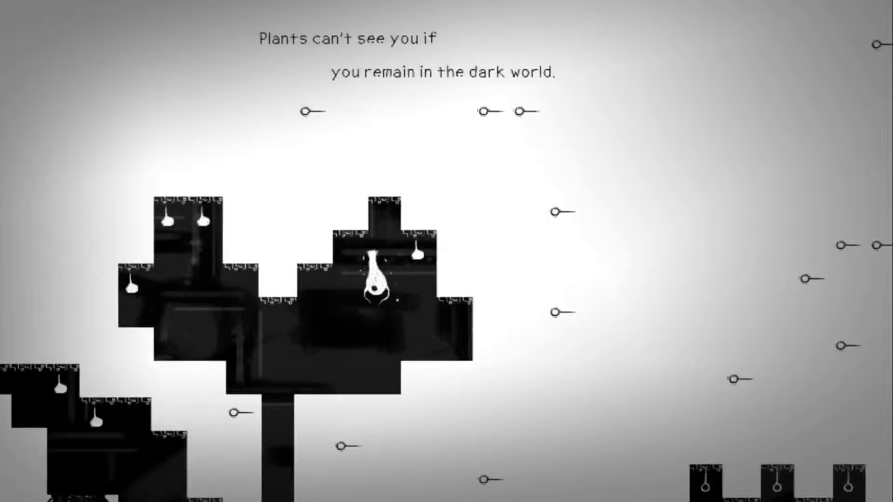
{"action": "key", "text": "Left"}
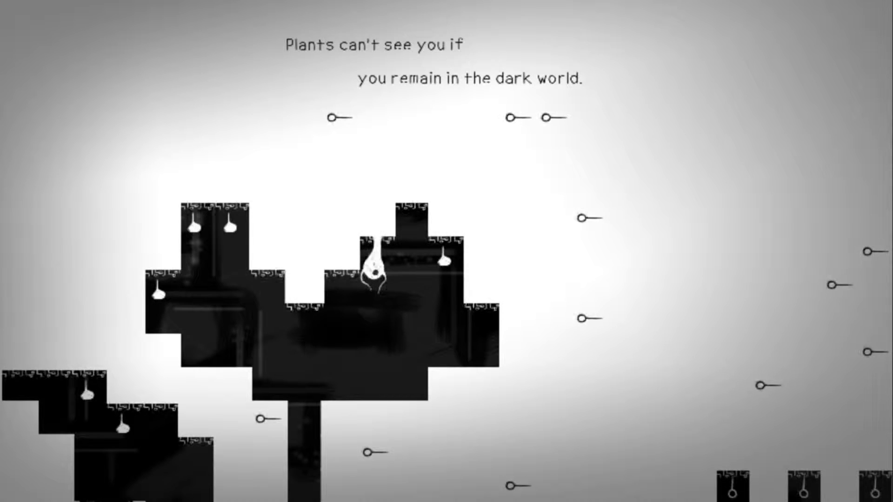
{"action": "key", "text": "Right"}
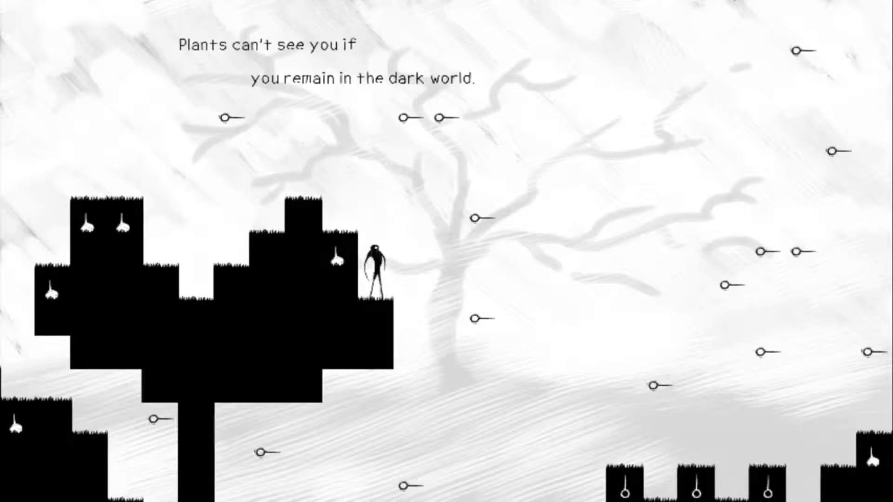
{"action": "key", "text": "Right"}
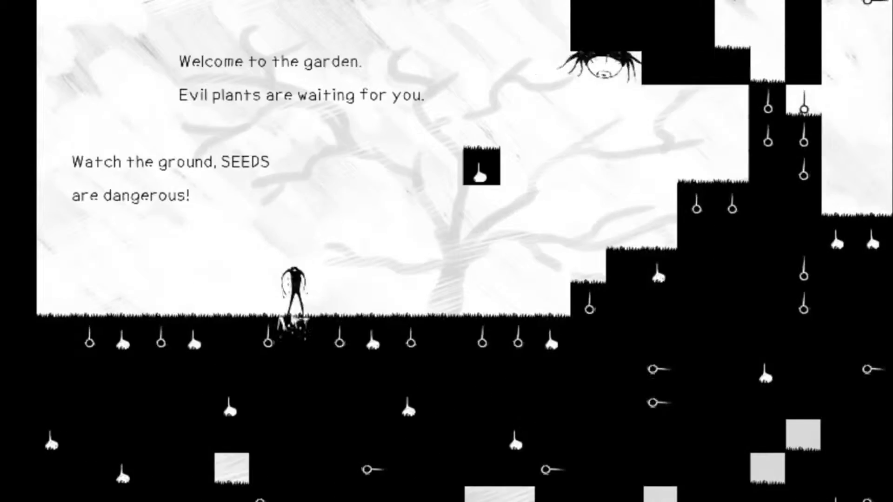
- Pass the tree through the dark world, flip up, jump to the ledge and slip through the floor notch
{"action": "key", "text": "space"}
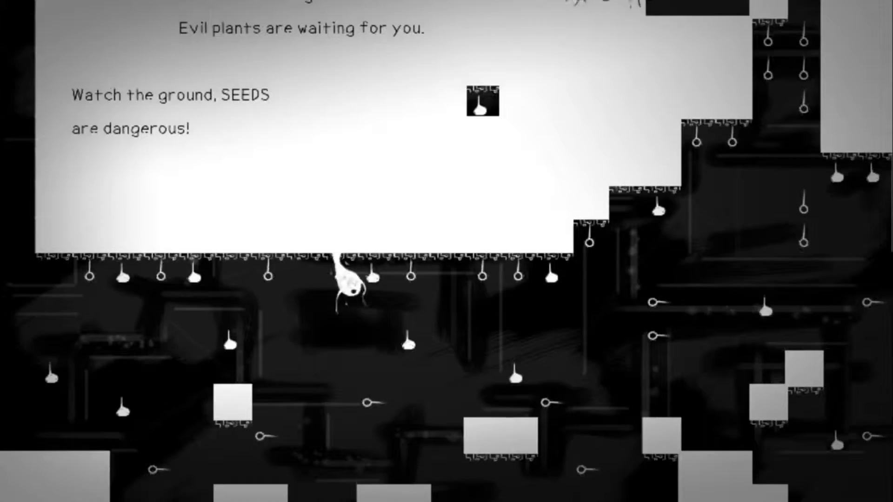
{"action": "key", "text": "Right"}
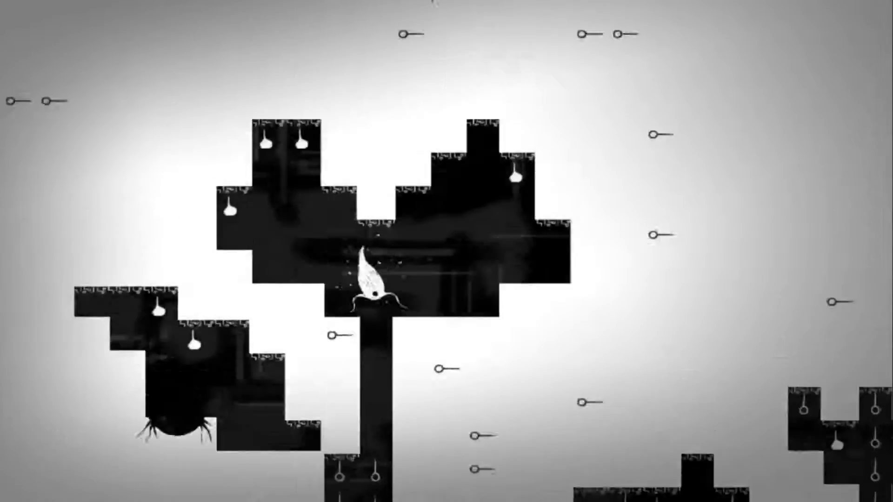
{"action": "key", "text": "Right"}
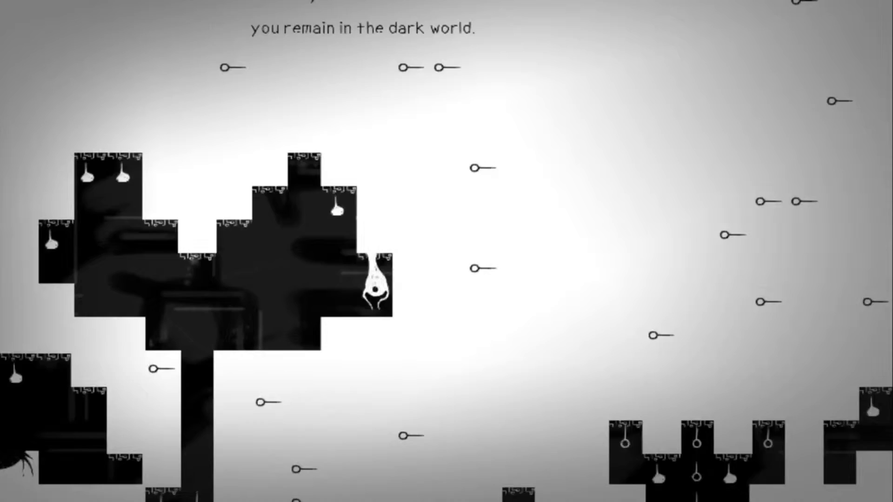
{"action": "key", "text": "space"}
{"action": "key", "text": "Right"}
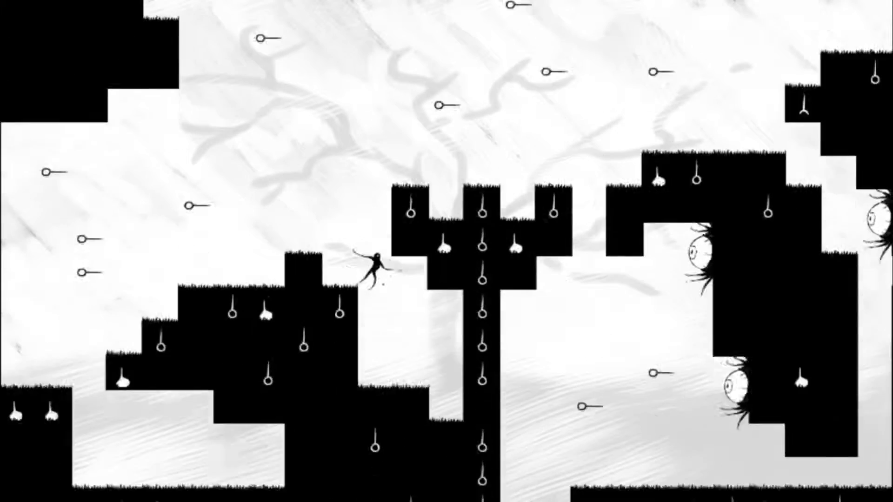
{"action": "key", "text": "space"}
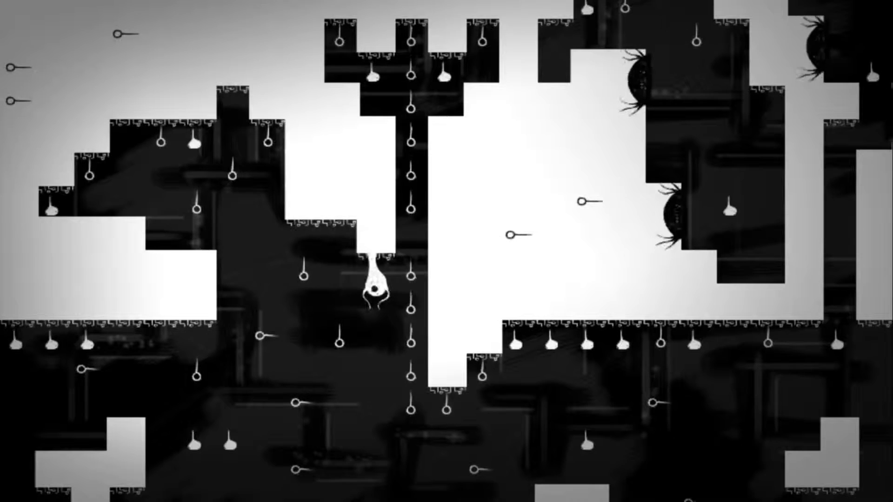
{"action": "key", "text": "space"}
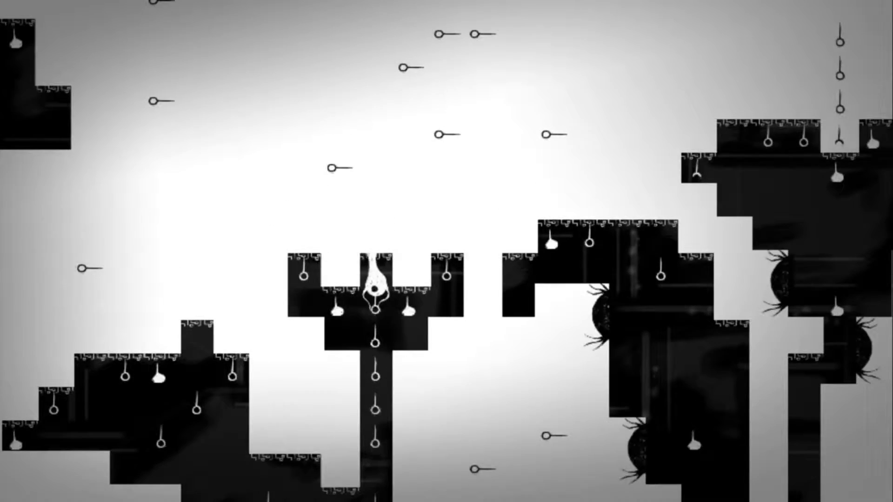
{"action": "key", "text": "space"}
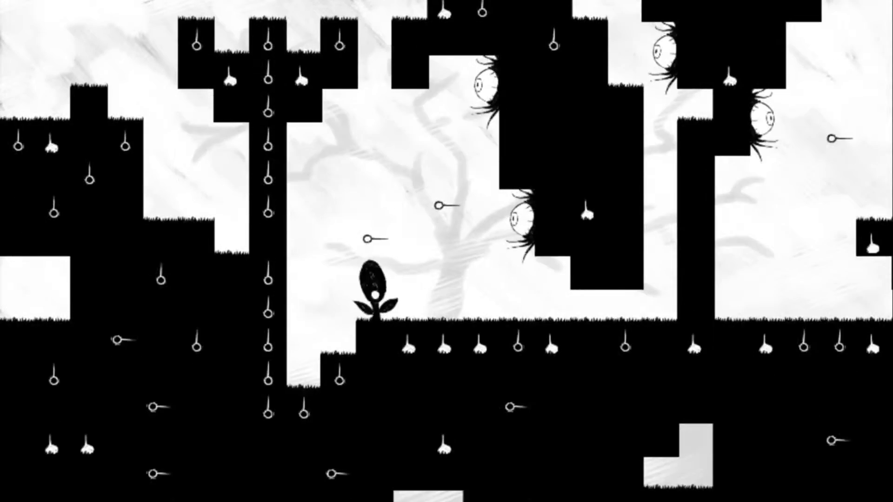
{"action": "key", "text": "space"}
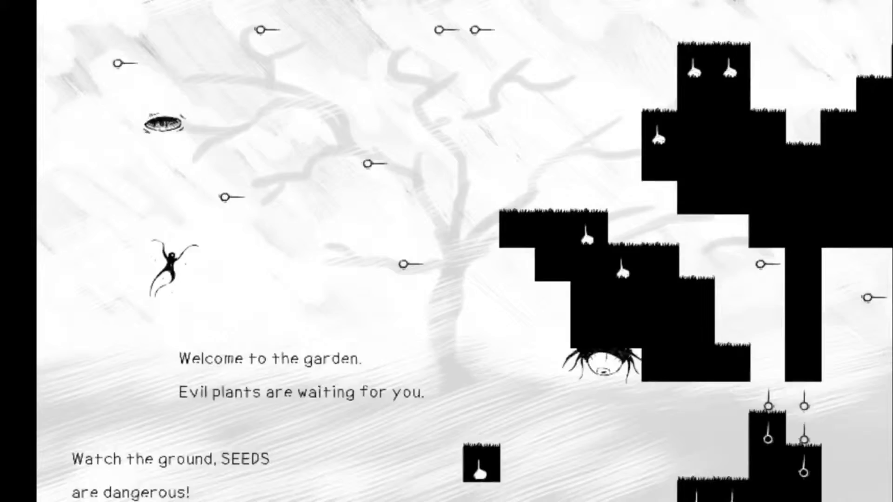
- Travel right under the ledges, flip onto the tower, sink back into the ground and pause with Esc
{"action": "key", "text": "space"}
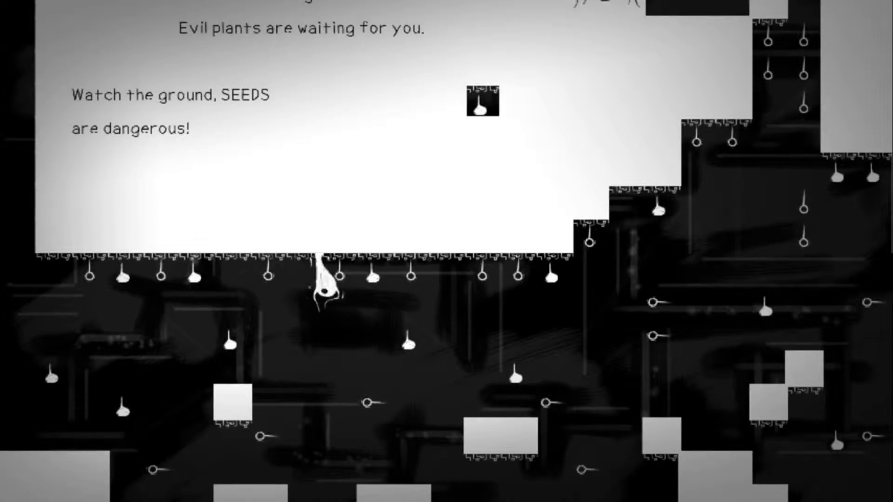
{"action": "key", "text": "Right"}
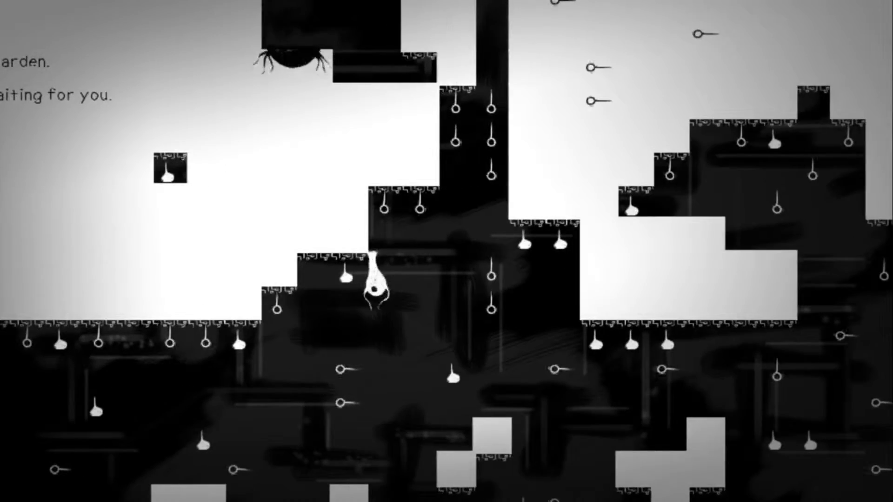
{"action": "key", "text": "Right"}
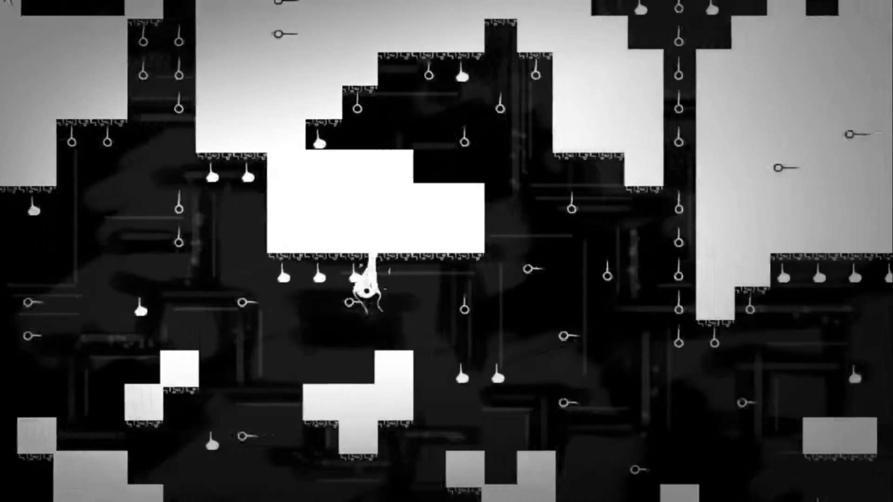
{"action": "key", "text": "Right"}
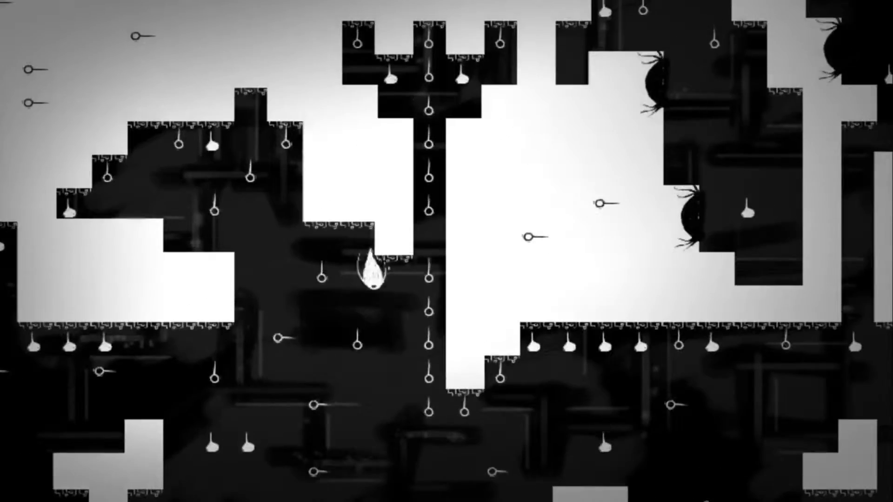
{"action": "key", "text": "Right"}
{"action": "key", "text": "shift"}
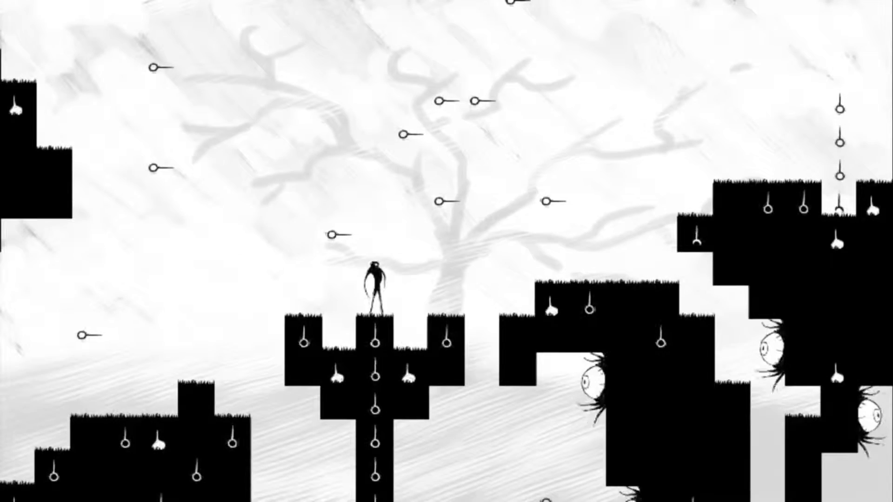
{"action": "key", "text": "Right"}
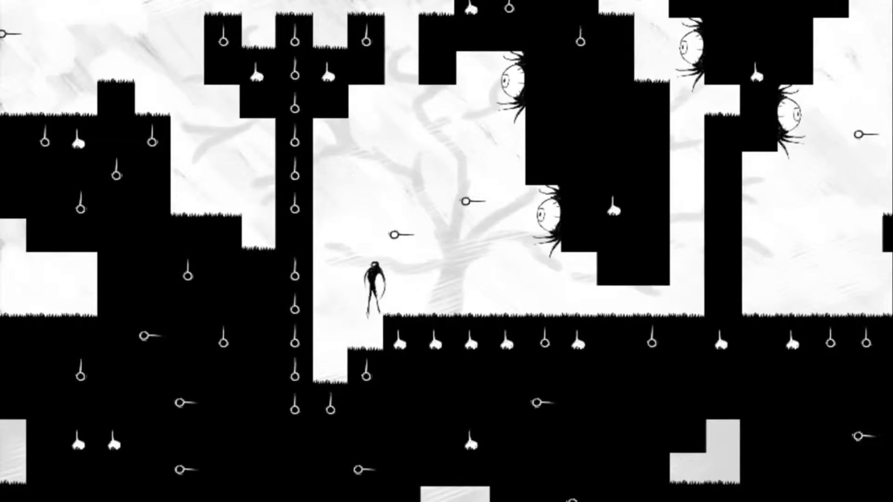
{"action": "key", "text": "shift"}
{"action": "key", "text": "Right"}
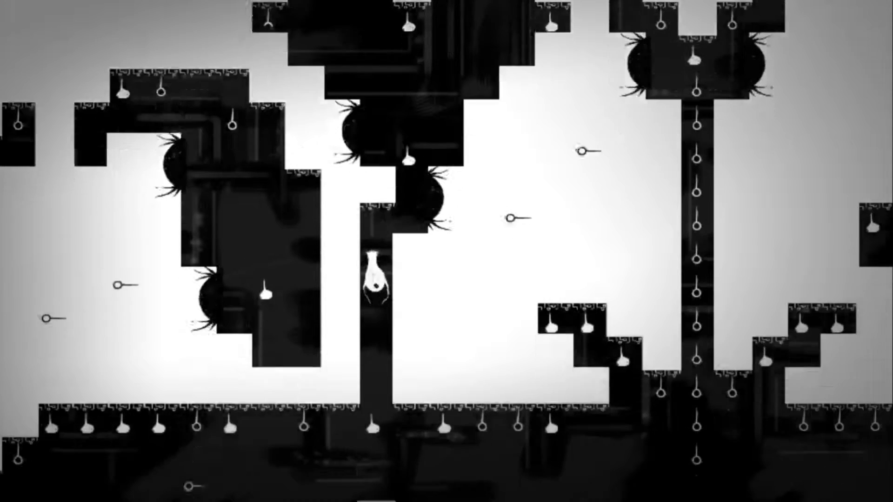
{"action": "key", "text": "Escape"}
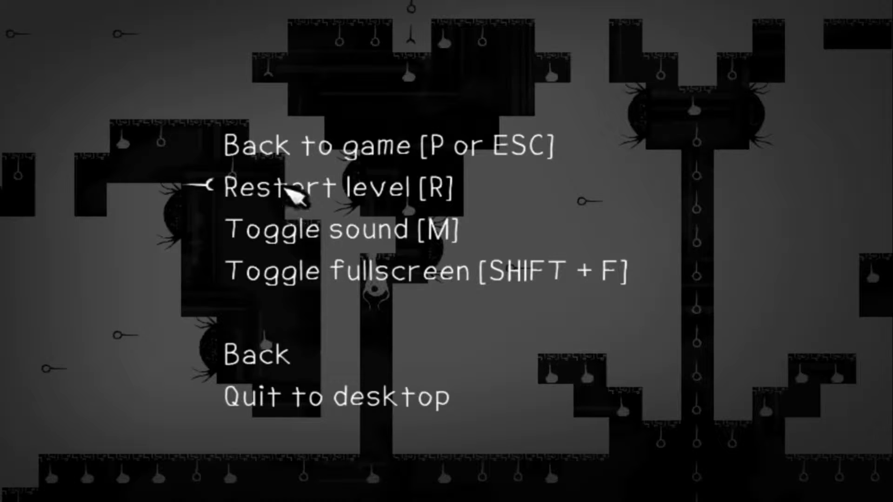
- Restart the level, dive into the dark world and travel right, rising back into the light
{"action": "left_click", "coordinate": [284, 188]}
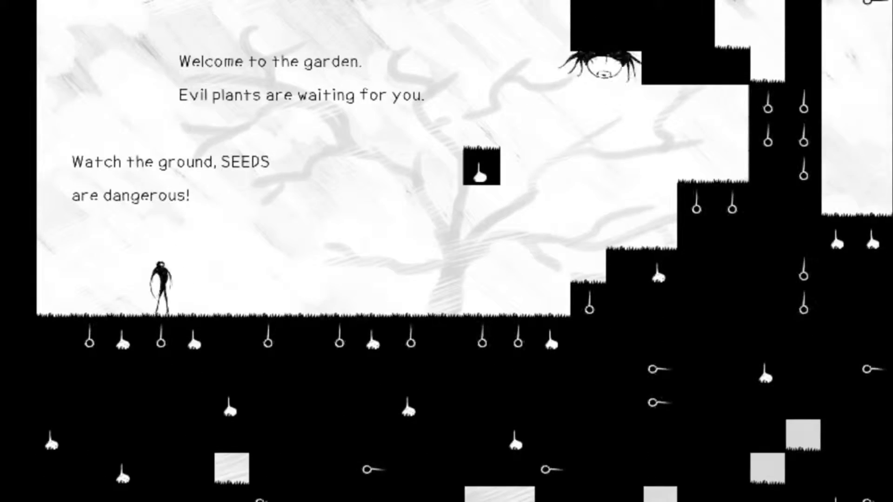
{"action": "key", "text": "Down"}
{"action": "key", "text": "Right"}
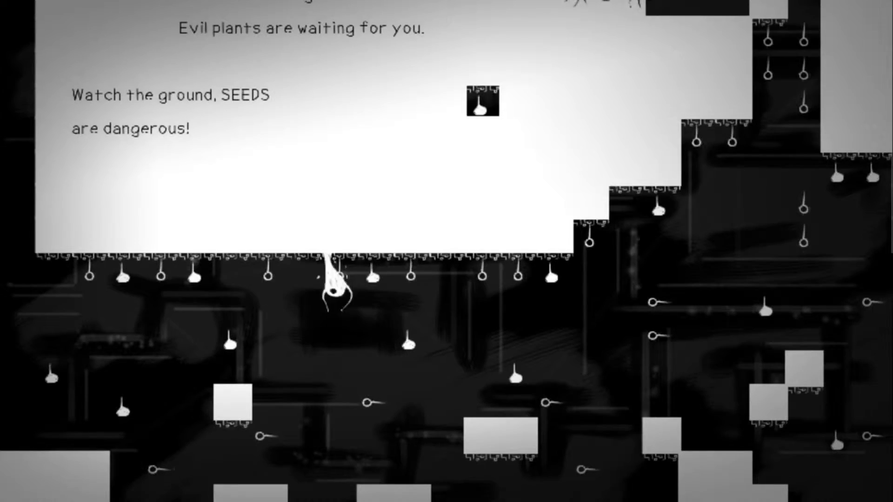
{"action": "key", "text": "Right"}
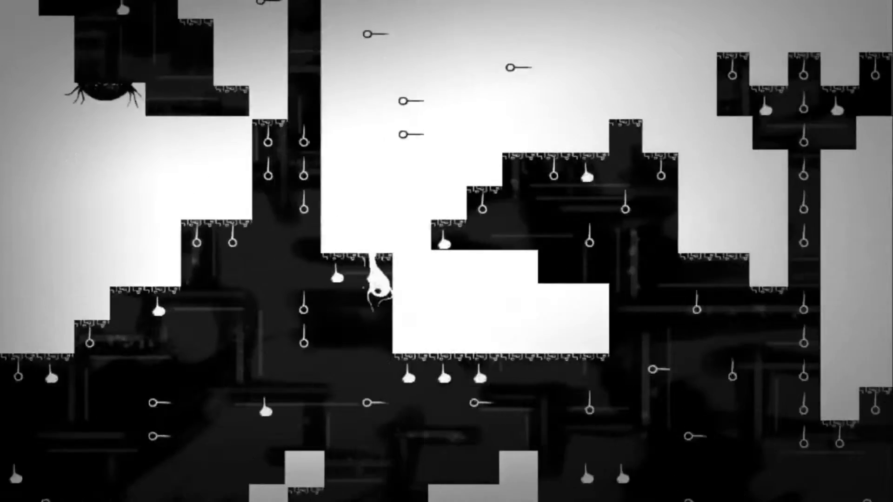
{"action": "key", "text": "Right"}
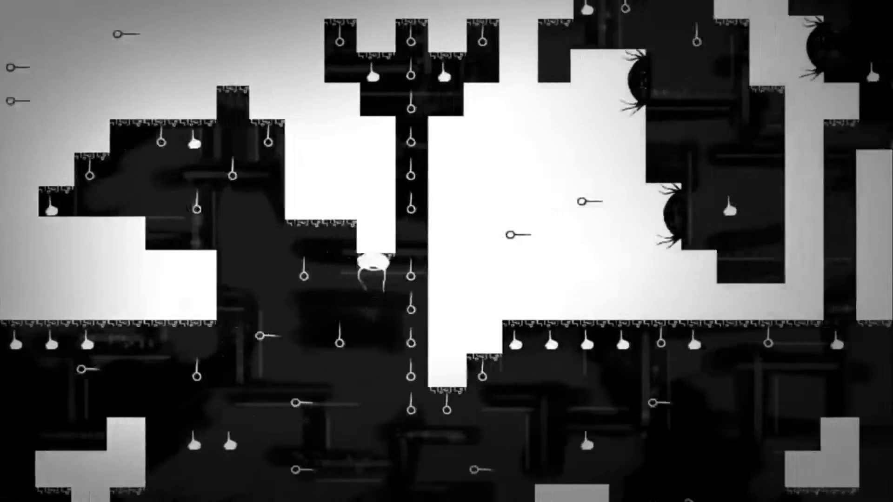
{"action": "key", "text": "Up"}
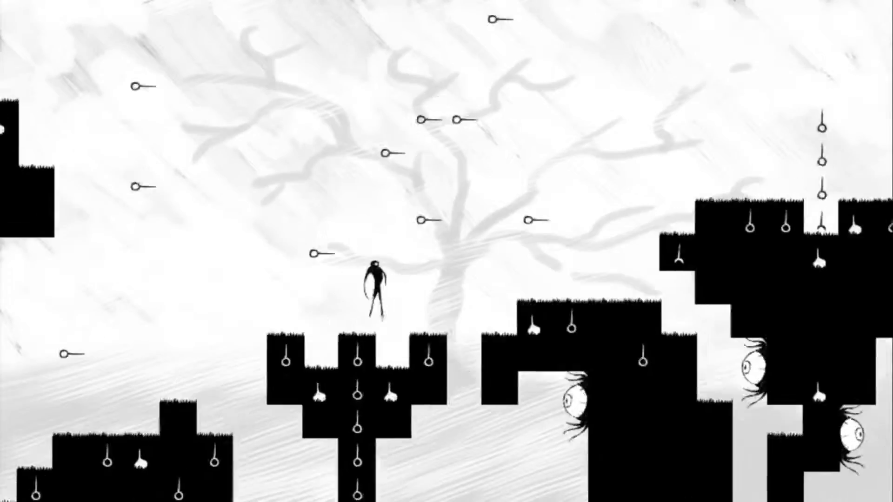
- Sink below the ledge, cross right, surface again and drop into the dark column under the hint
{"action": "key", "text": "Down"}
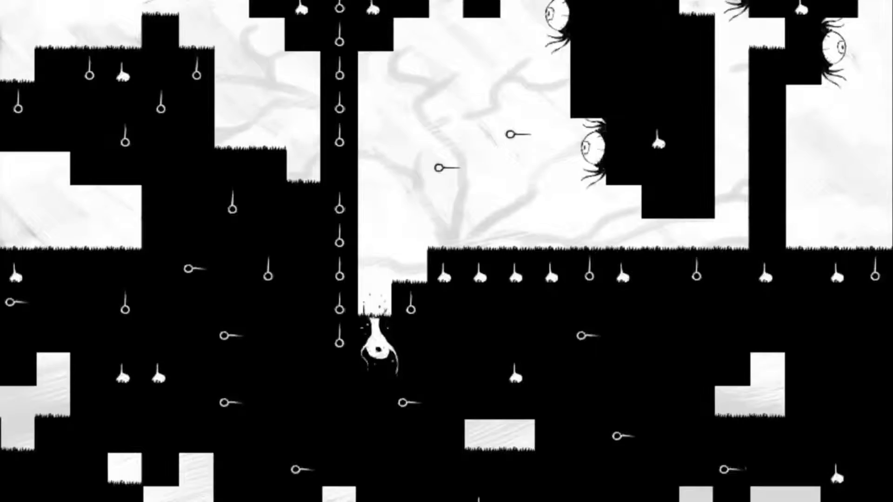
{"action": "key", "text": "Right"}
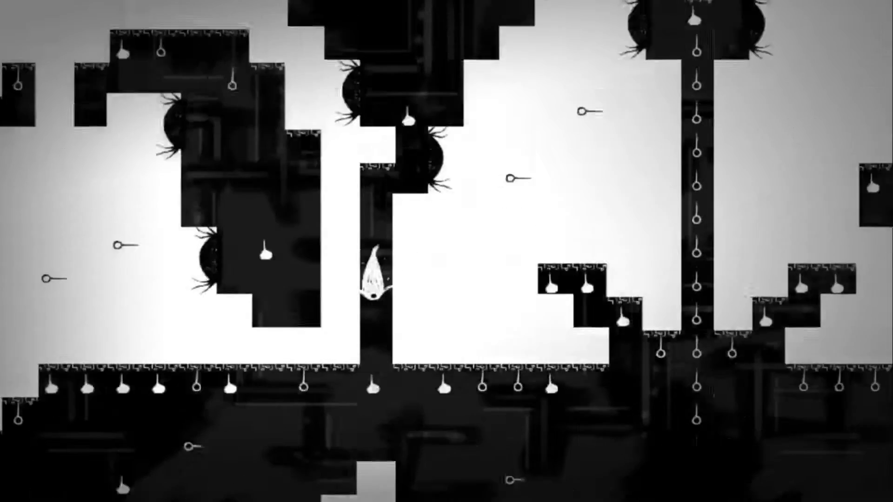
{"action": "key", "text": "Up"}
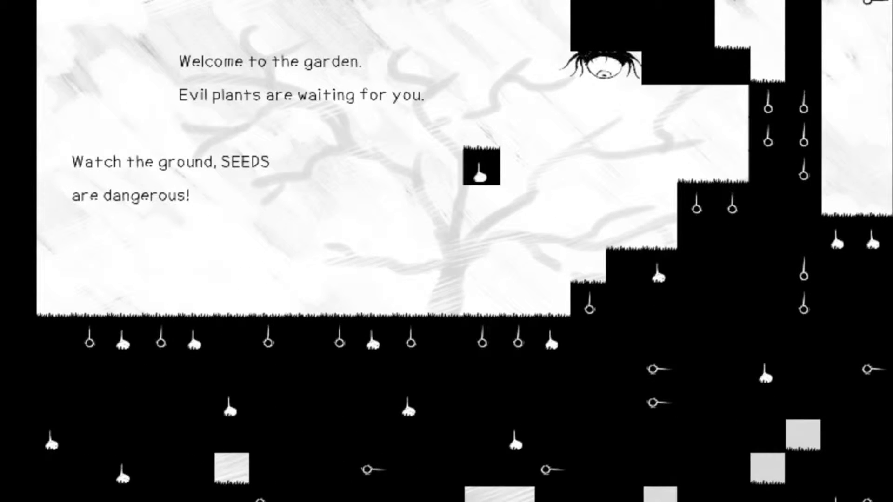
{"action": "key", "text": "Down"}
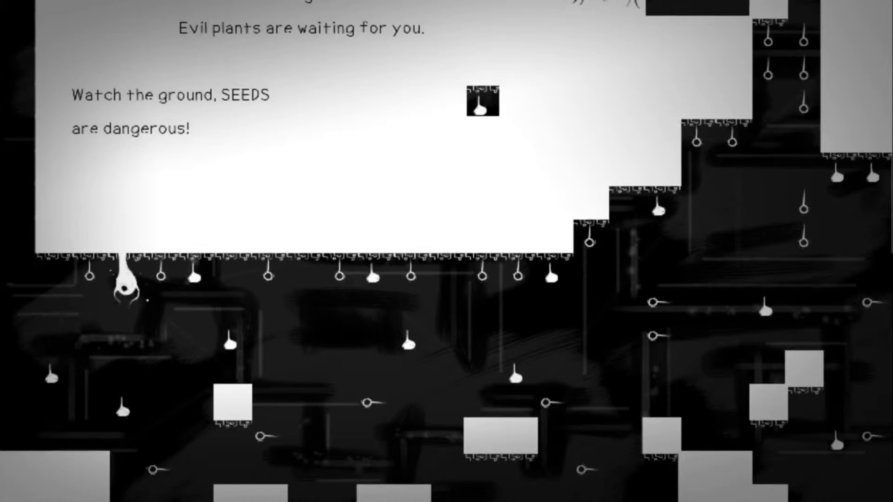
{"action": "key", "text": "Right"}
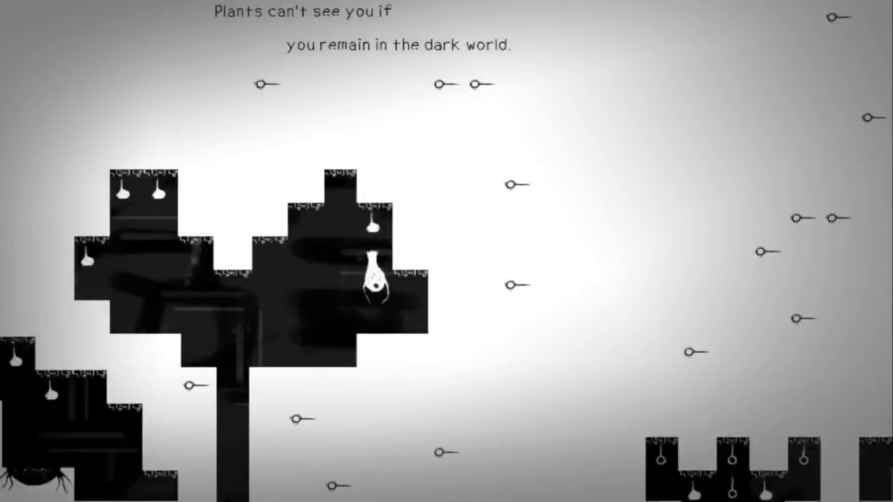
- Flip between light and dark to clear the block, then cross right under the seed-covered ground
{"action": "key", "text": "Up"}
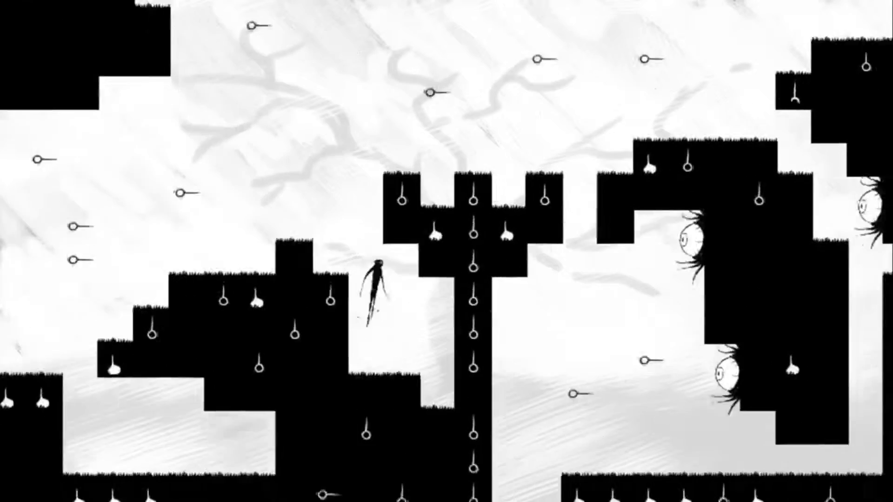
{"action": "key", "text": "Down"}
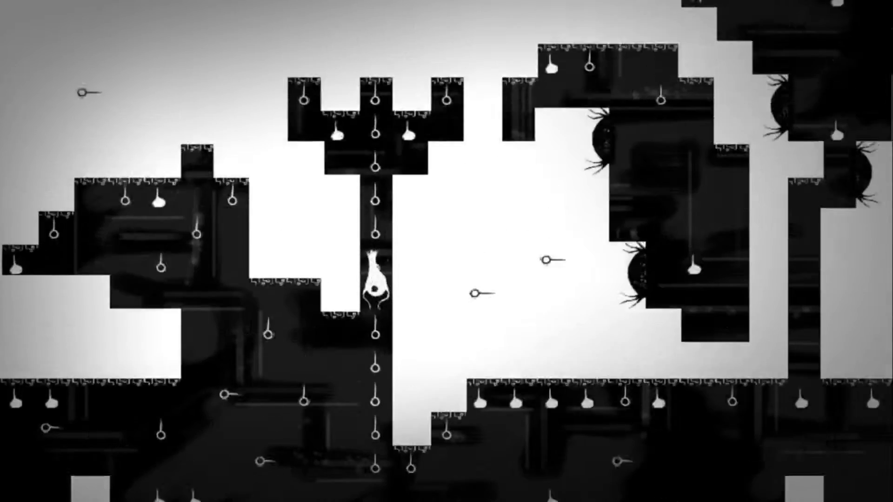
{"action": "key", "text": "Up"}
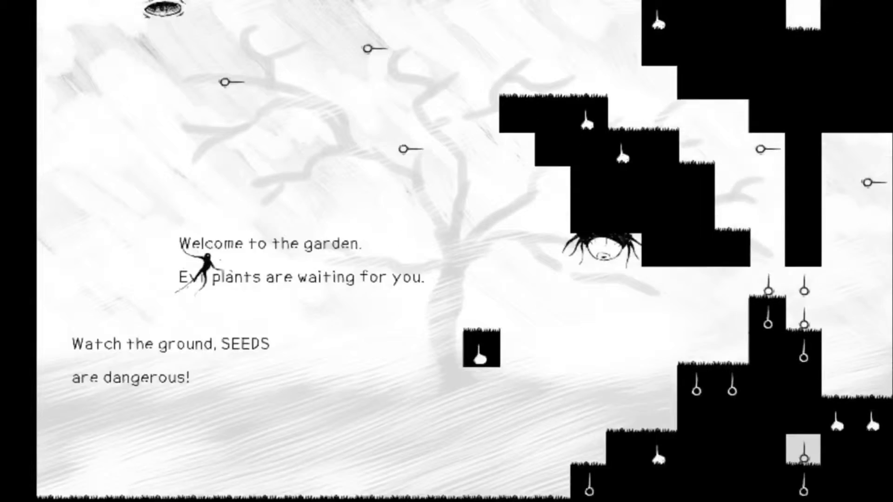
{"action": "key", "text": "Right"}
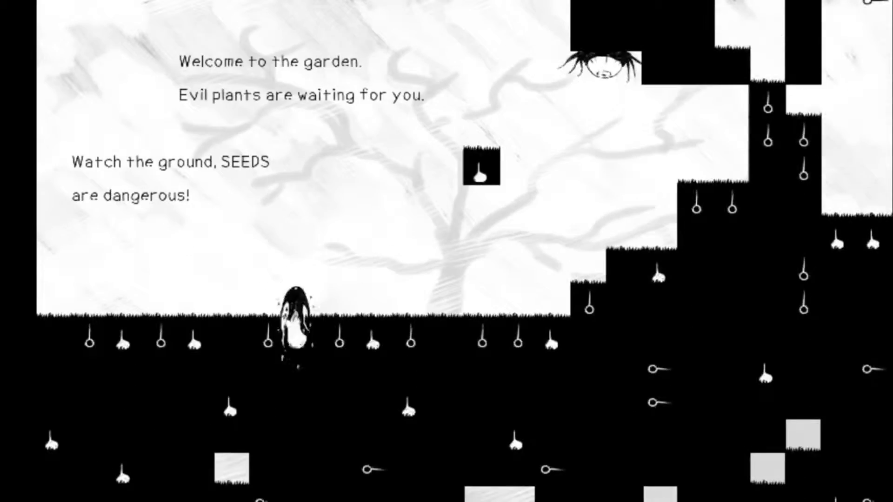
{"action": "key", "text": "Down"}
{"action": "key", "text": "Right"}
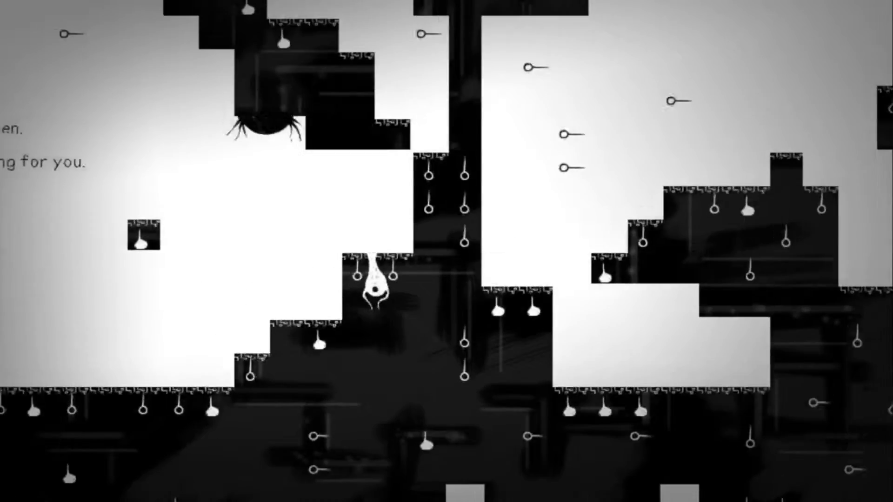
{"action": "key", "text": "Up"}
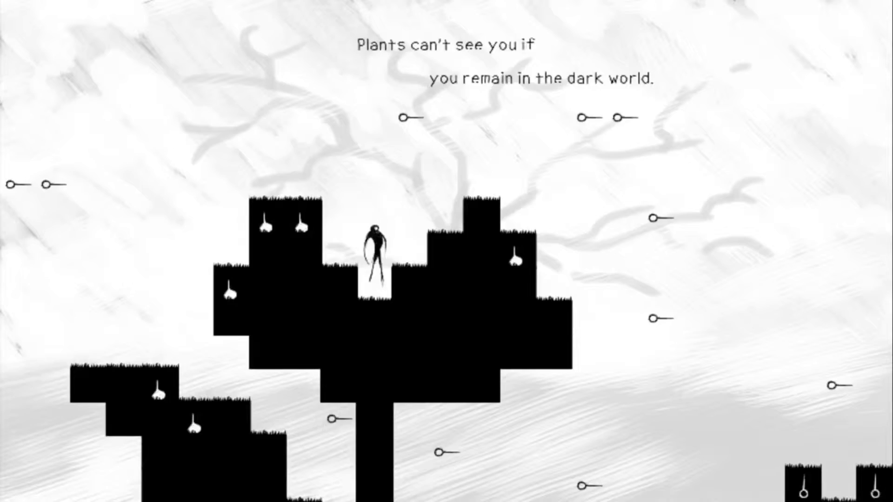
- Jump right across the cross-shaped platforms and drop through the narrow slot into the dark world
{"action": "key", "text": "Up"}
{"action": "key", "text": "Right"}
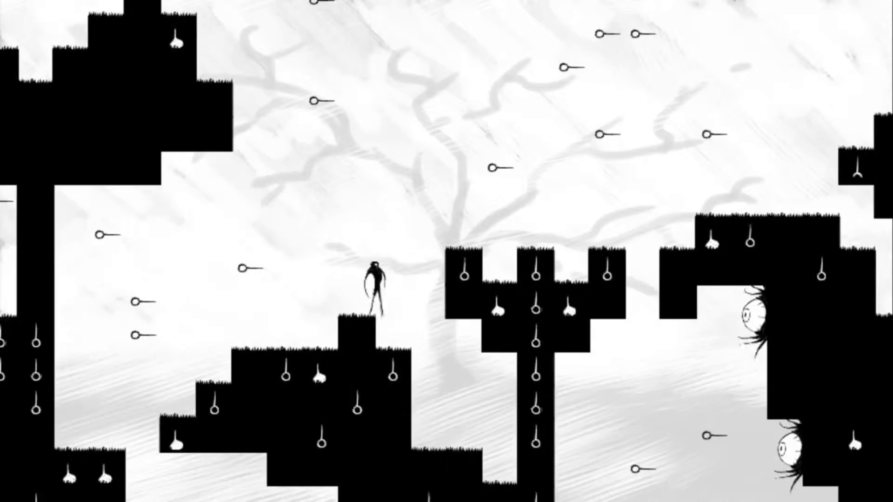
{"action": "key", "text": "Right"}
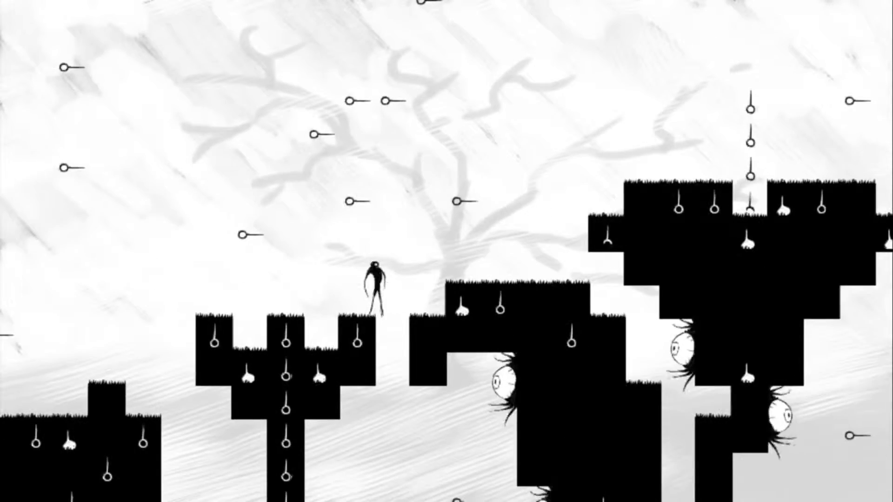
{"action": "key", "text": "Left"}
{"action": "key", "text": "Right"}
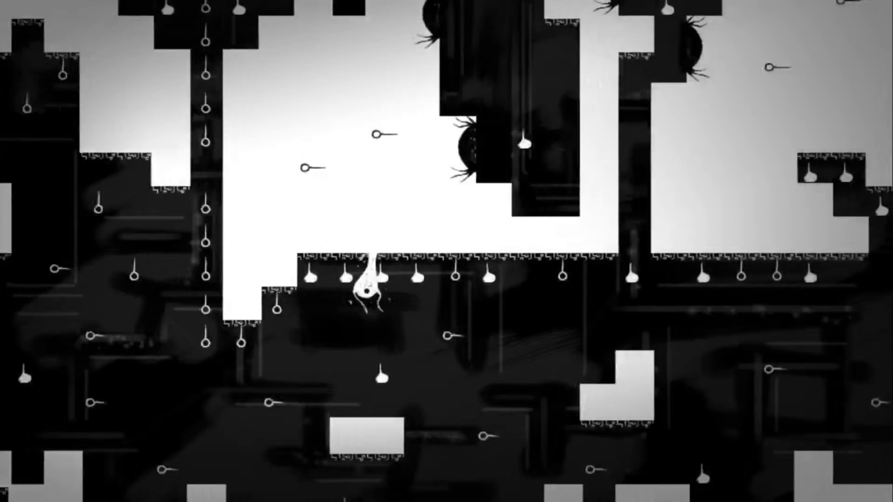
- Run right along the dark ceiling ledge past the clapping plants and descend the column near 'Good.'
{"action": "key", "text": "Right"}
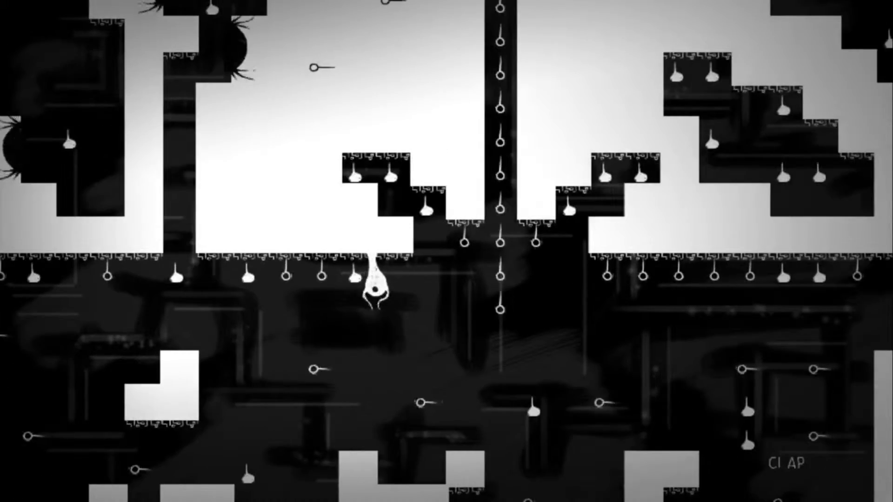
{"action": "key", "text": "Right"}
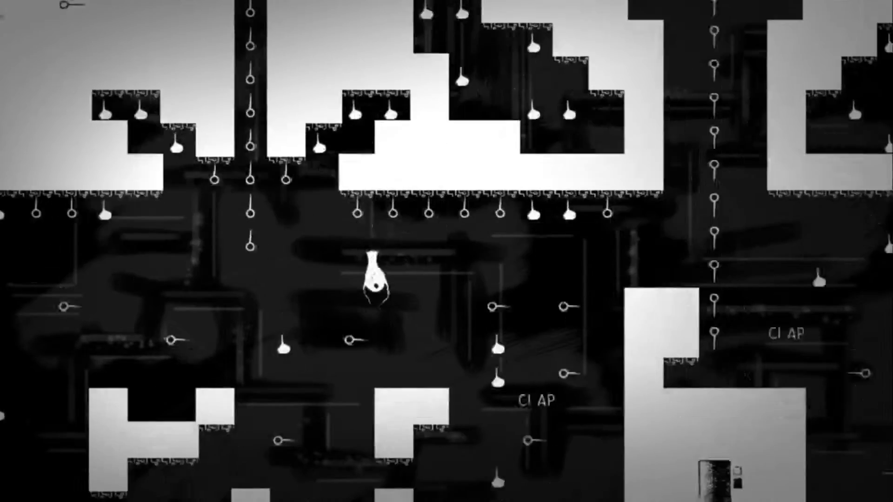
{"action": "key", "text": "Right"}
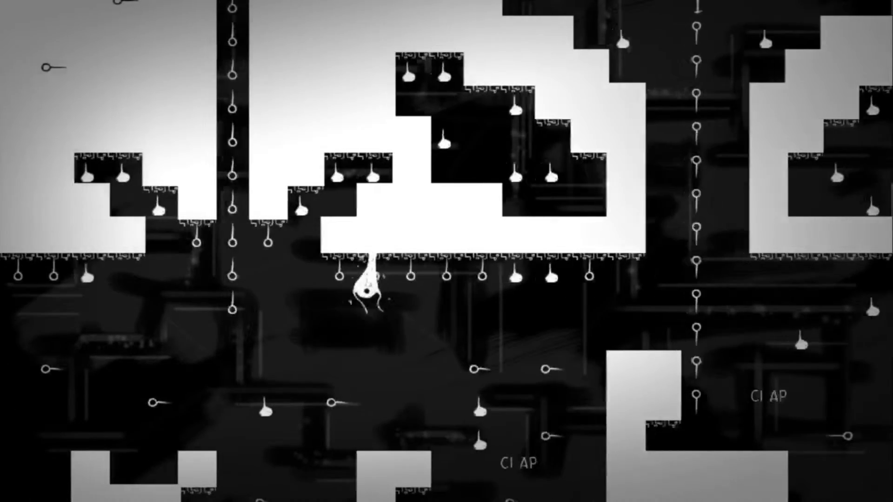
{"action": "key", "text": "Left"}
{"action": "key", "text": "Down"}
- Jump onto the tall block, flip dark and walk under the T-shaped button to press it
{"action": "key", "text": "Up"}
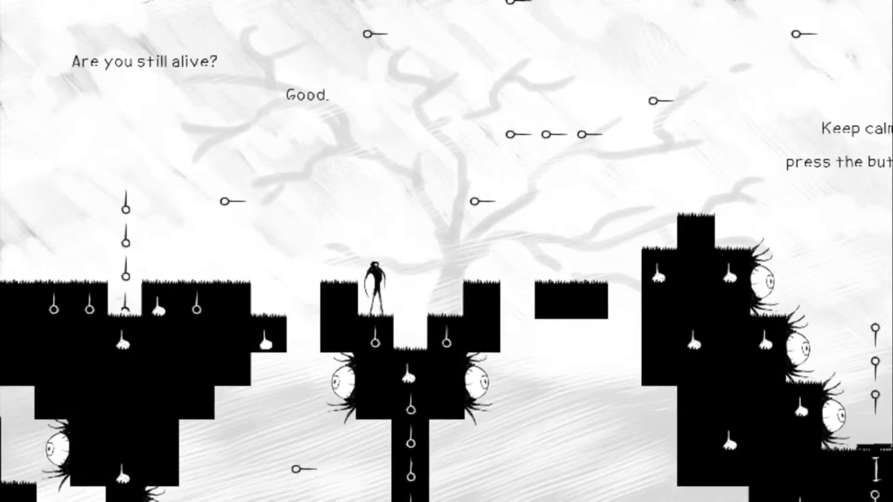
{"action": "key", "text": "Right"}
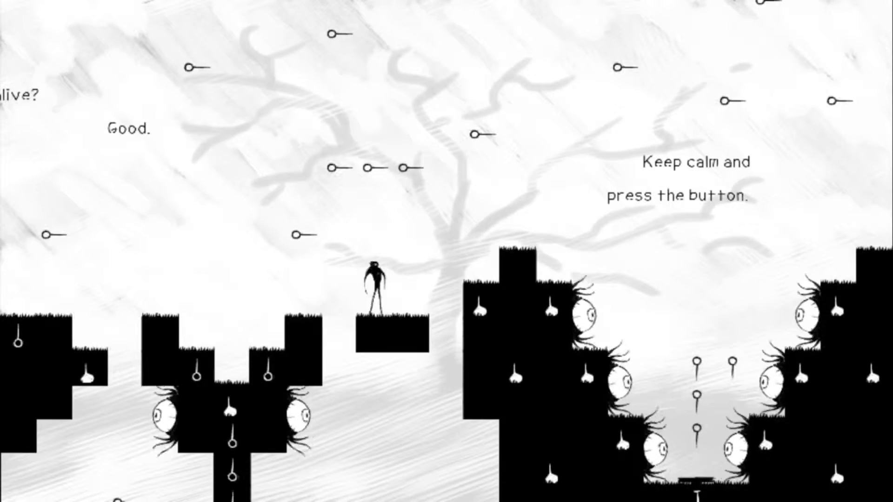
{"action": "key", "text": "Right"}
{"action": "key", "text": "Up"}
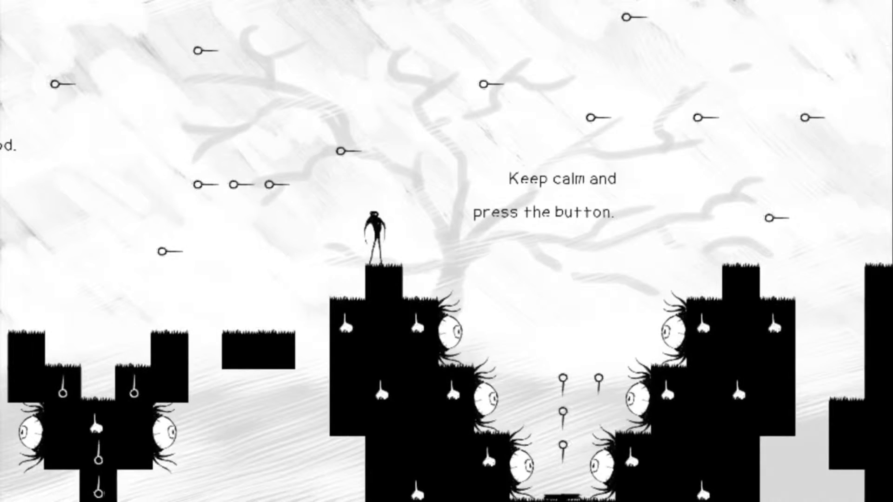
{"action": "key", "text": "Down"}
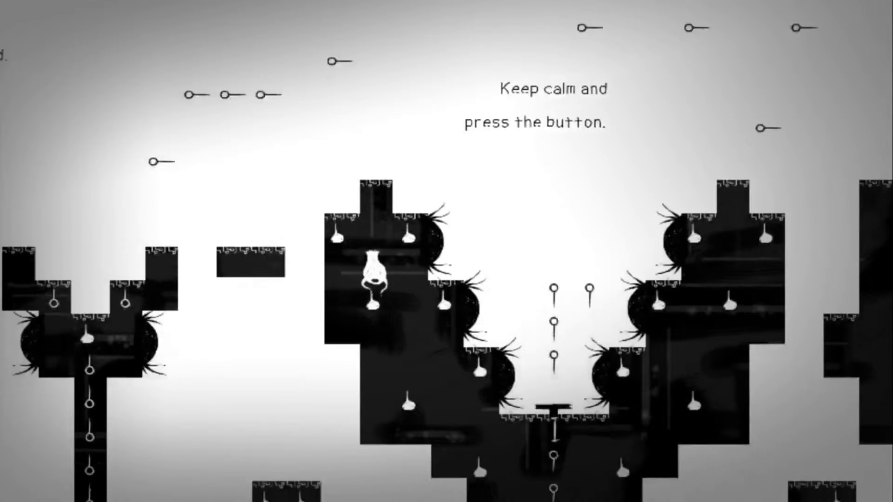
{"action": "key", "text": "Right"}
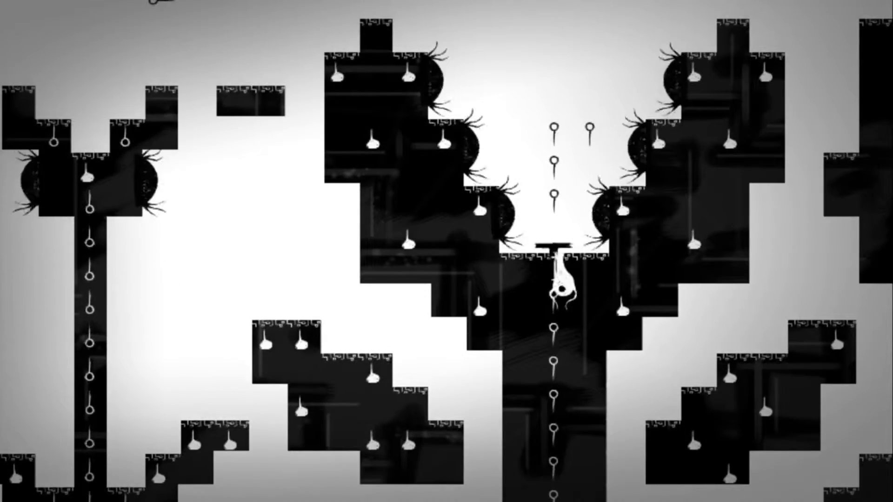
{"action": "key", "text": "Up"}
- Drop into the shaft, descend it and explore right along the ceiling before returning to the shaft
{"action": "key", "text": "Down"}
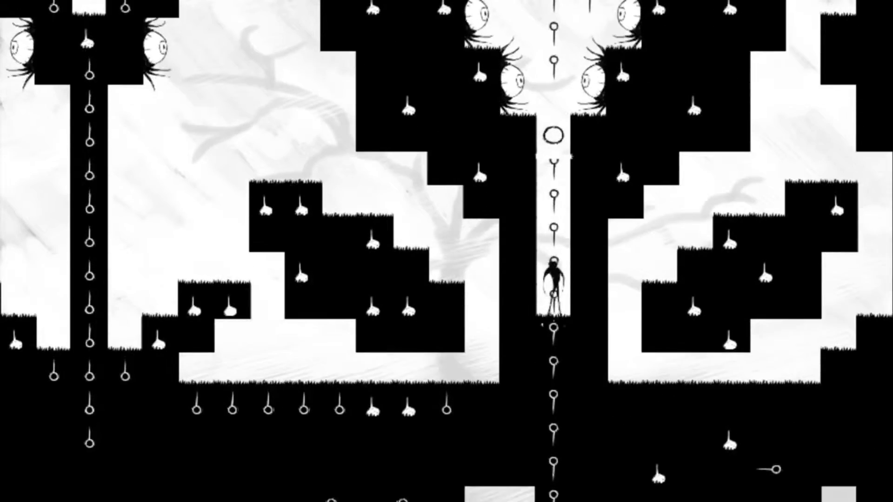
{"action": "key", "text": "Down"}
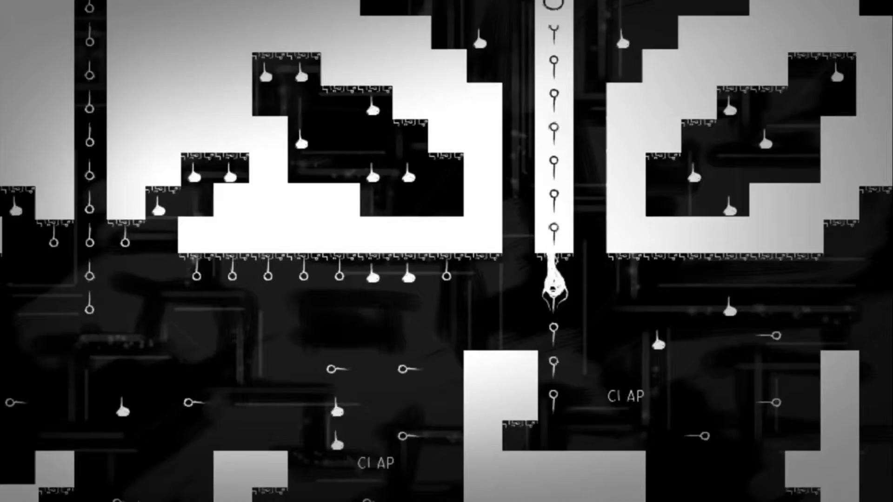
{"action": "key", "text": "Right"}
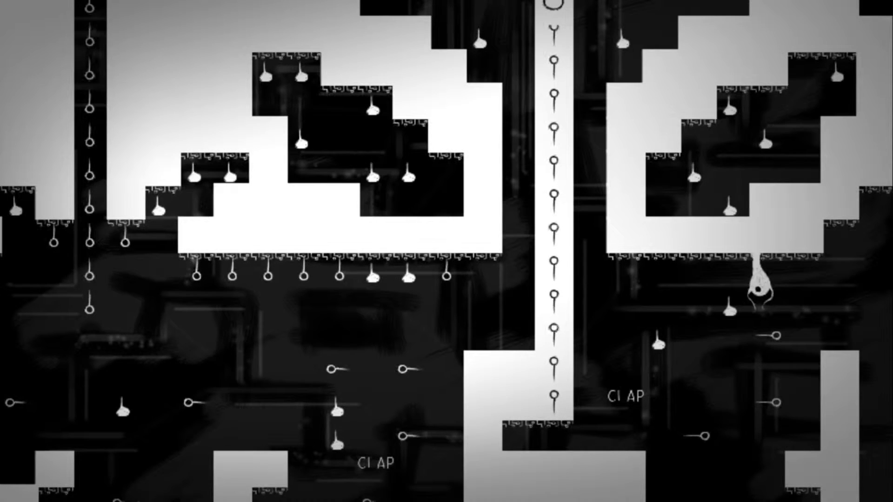
{"action": "key", "text": "Right"}
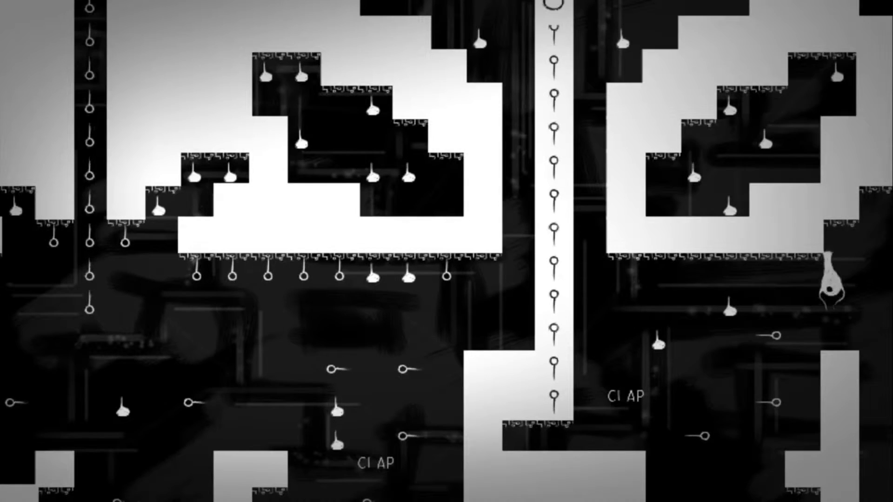
{"action": "key", "text": "Left"}
{"action": "key", "text": "Down"}
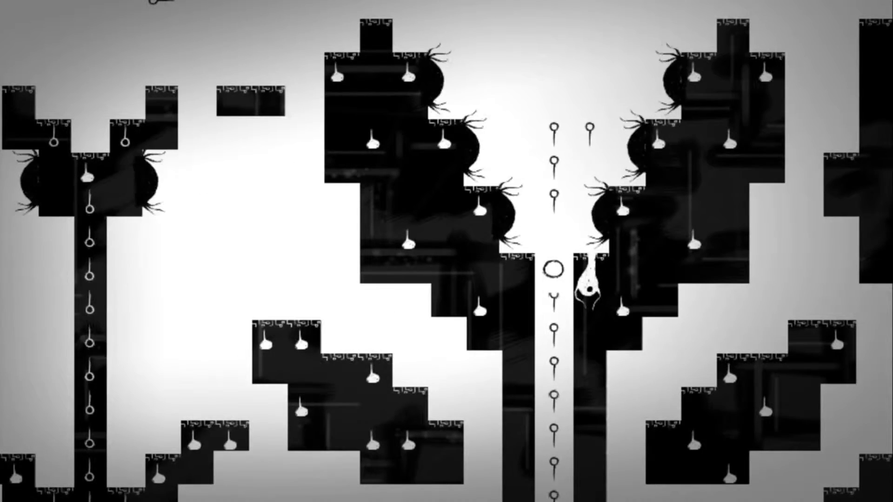
- Reposition under the ceiling, flip to the light world and drop down the peg shaft toward the door
{"action": "key", "text": "Right"}
{"action": "key", "text": "Right"}
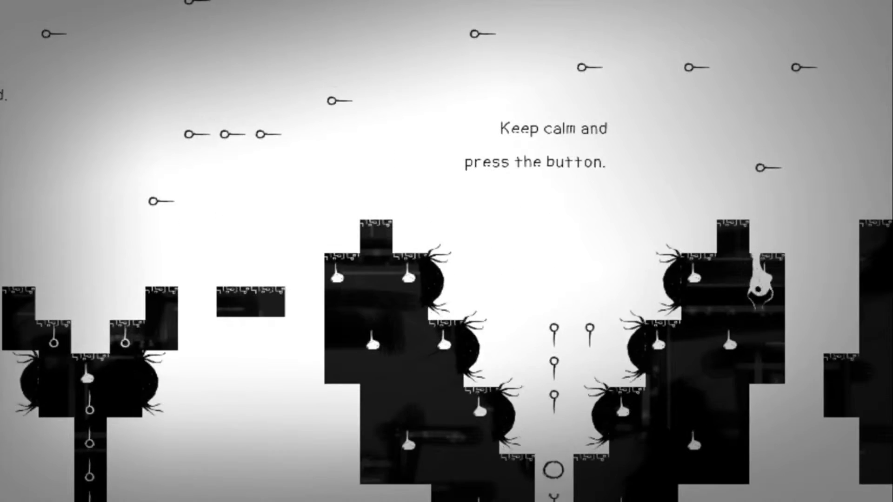
{"action": "key", "text": "Left"}
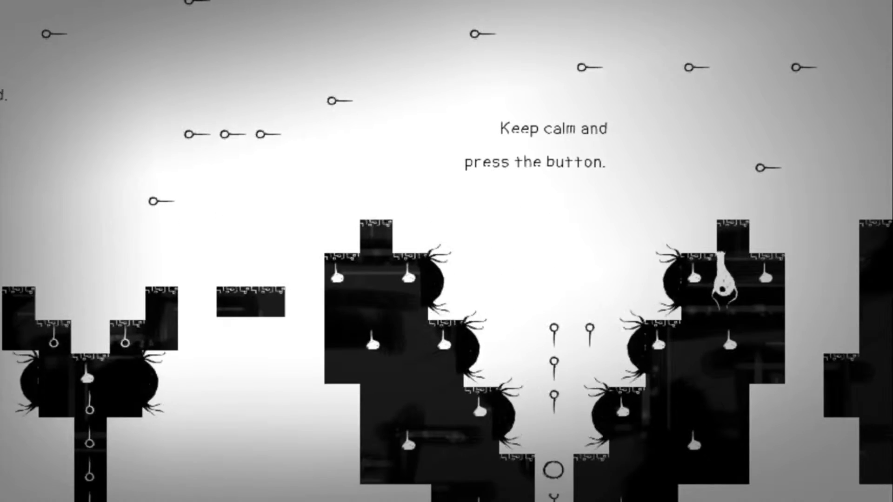
{"action": "key", "text": "Right"}
{"action": "key", "text": "space"}
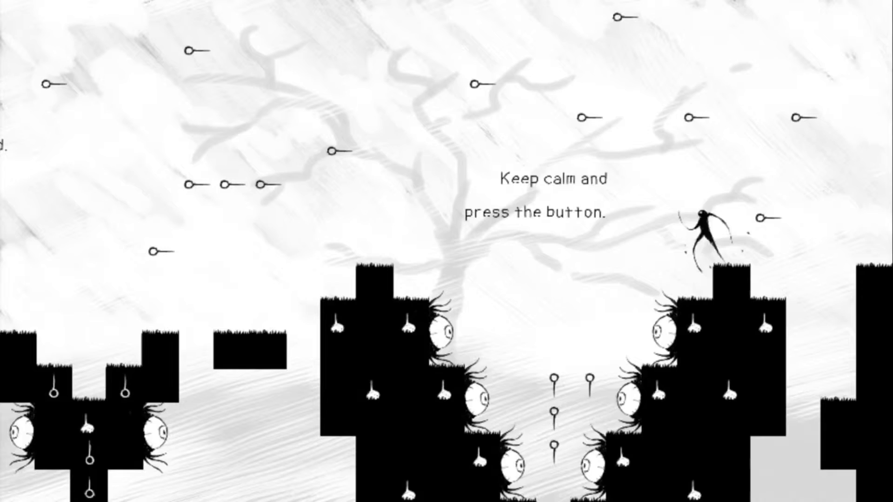
{"action": "key", "text": "Left"}
{"action": "key", "text": "Left"}
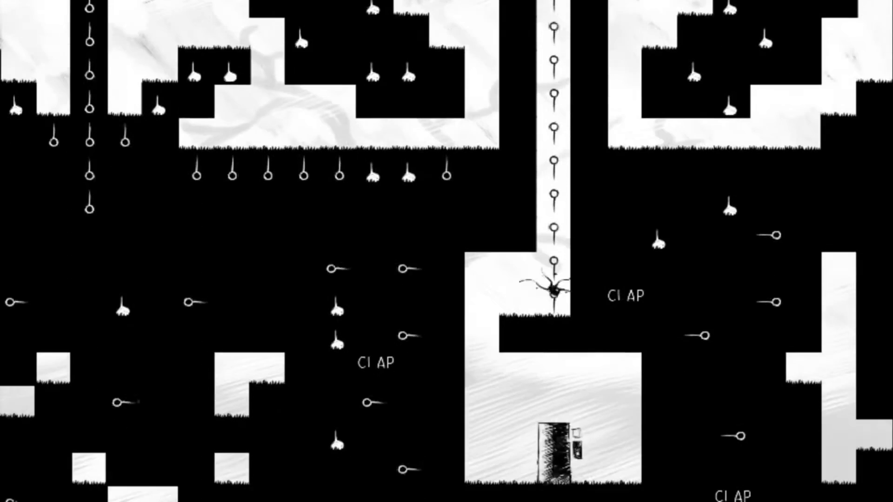
{"action": "key", "text": "Left"}
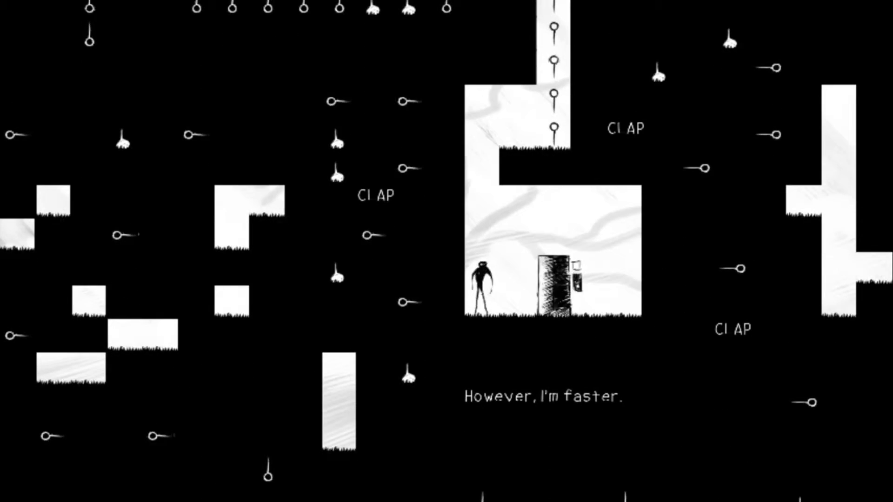
- Walk right into the exit door to clear the garden level and return to the hub
{"action": "key", "text": "Right"}
{"action": "key", "text": "Up"}
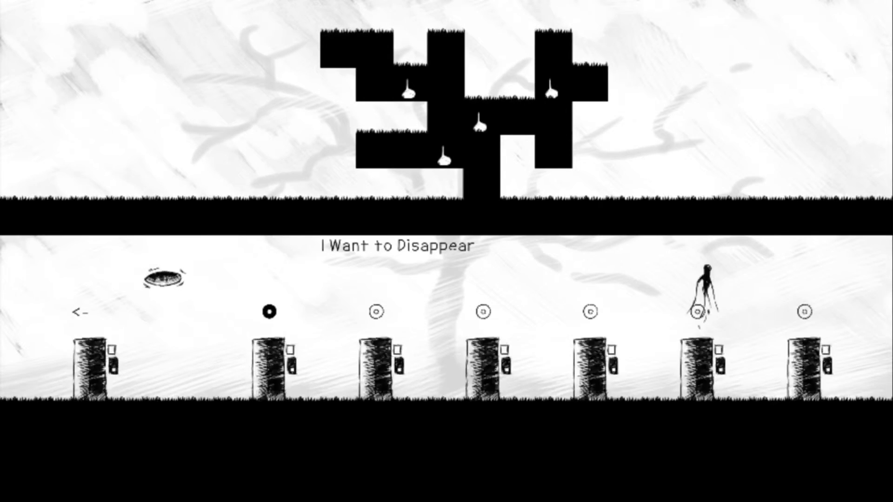
- Walk left along the hub corridor and jump to land beside the second level door
{"action": "key", "text": "Left"}
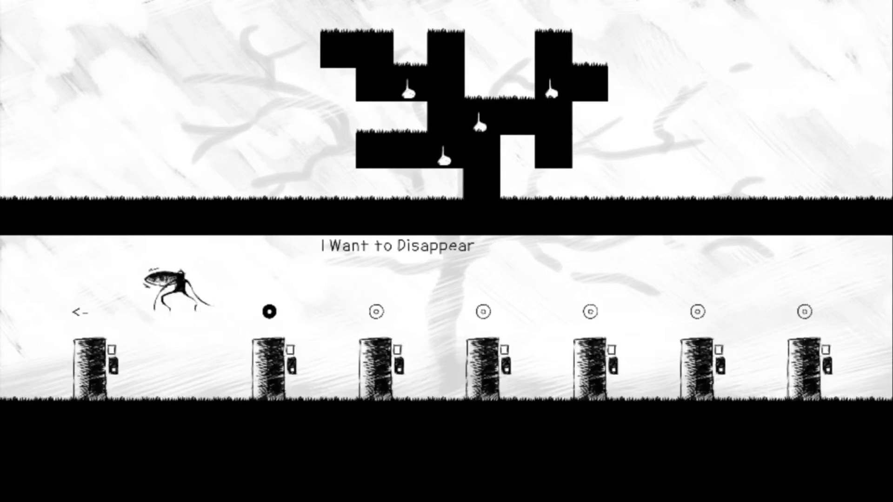
{"action": "key", "text": "Left"}
{"action": "key", "text": "Up"}
{"action": "key", "text": "Right"}
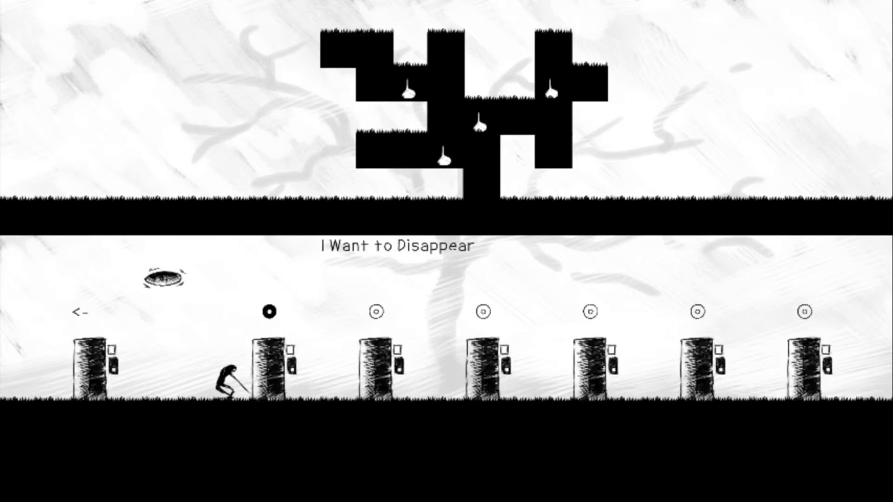